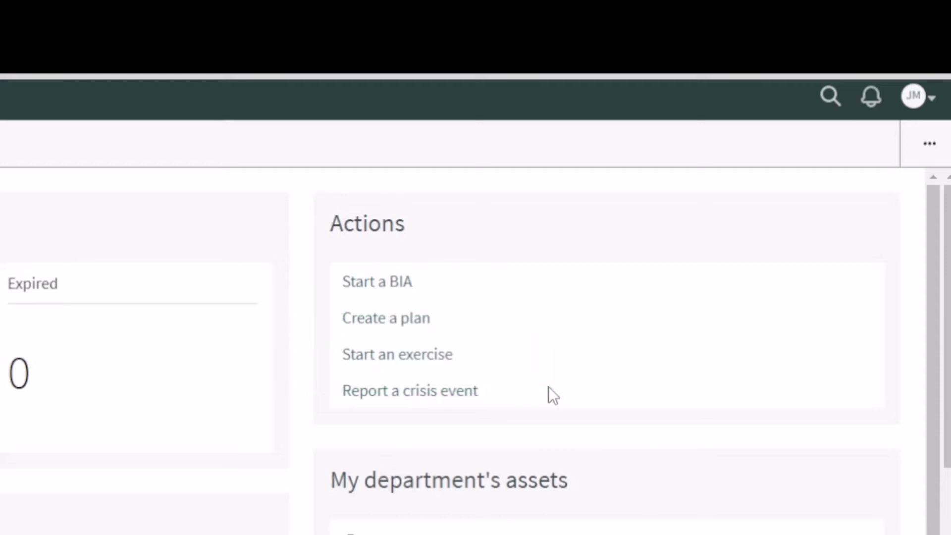
# Start a new exercise named 'Demo Exercise' with the Functional exercise method
pyautogui.click(368, 356)
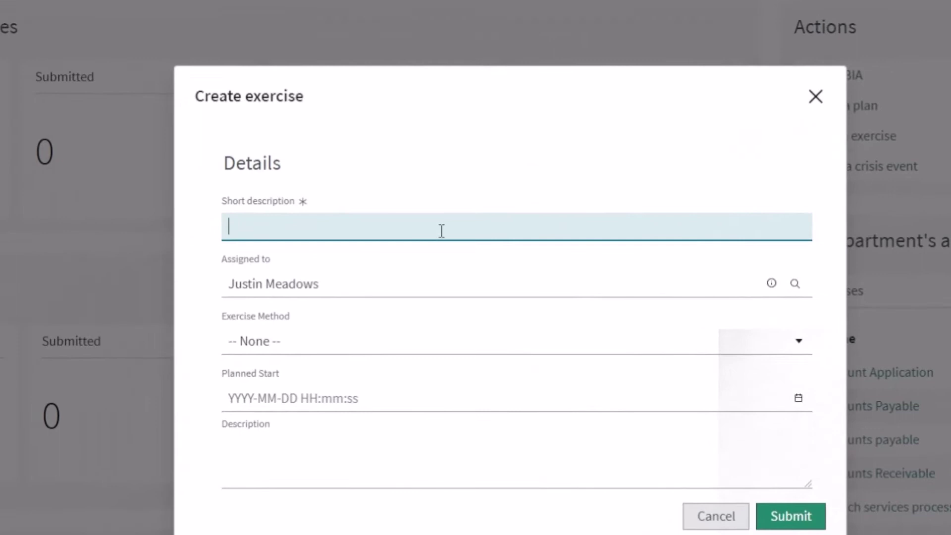
pyautogui.write('Demo Exercise')
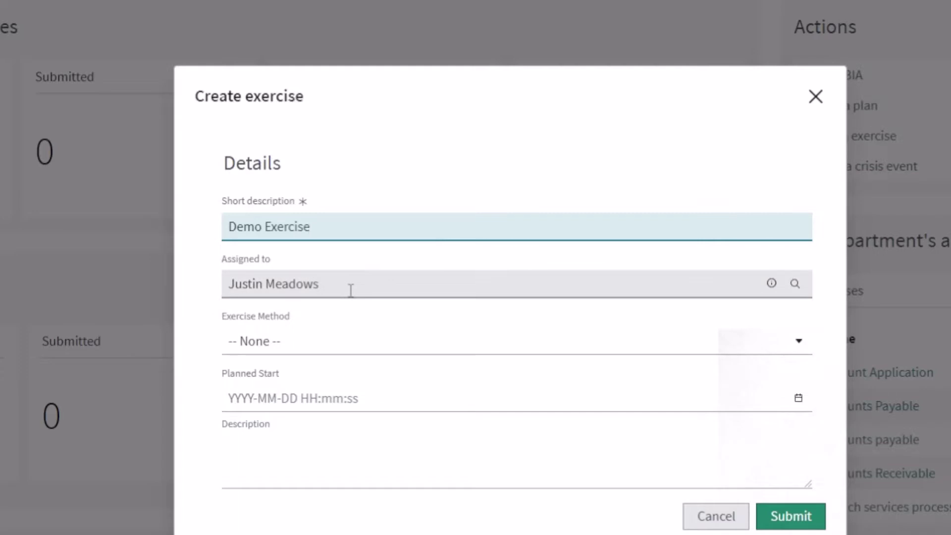
pyautogui.click(333, 342)
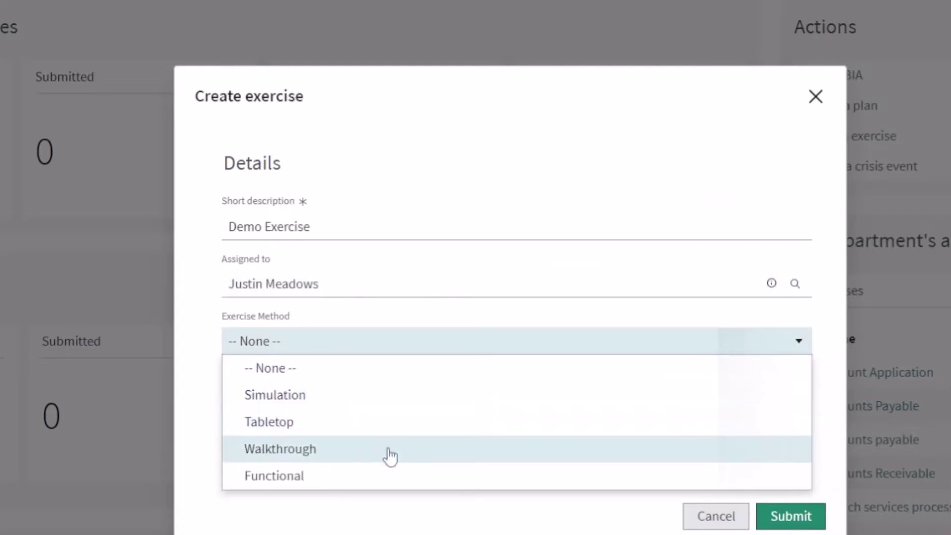
pyautogui.click(392, 483)
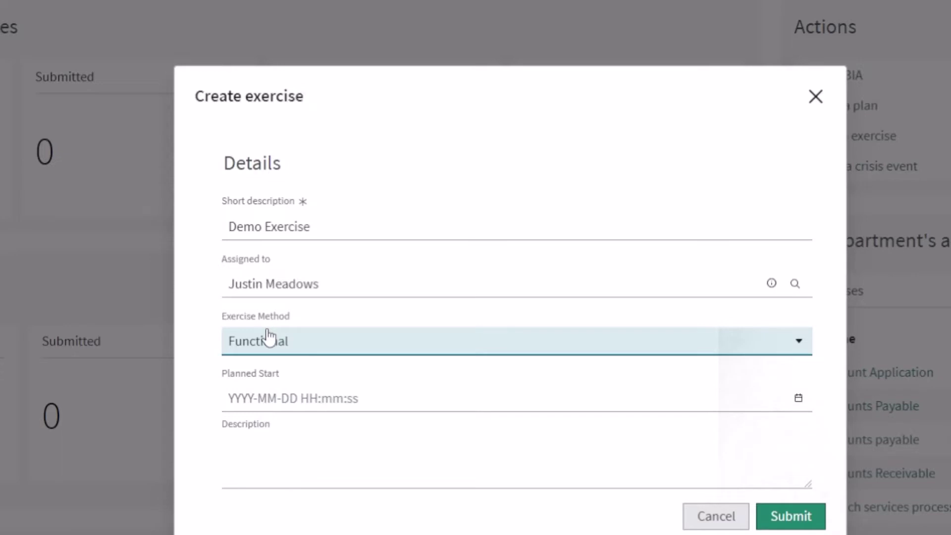
# Leave Planned Start blank, add description 'Demo for the world to confirm our plans are sufficient.' and submit
pyautogui.click(319, 403)
pyautogui.click(798, 398)
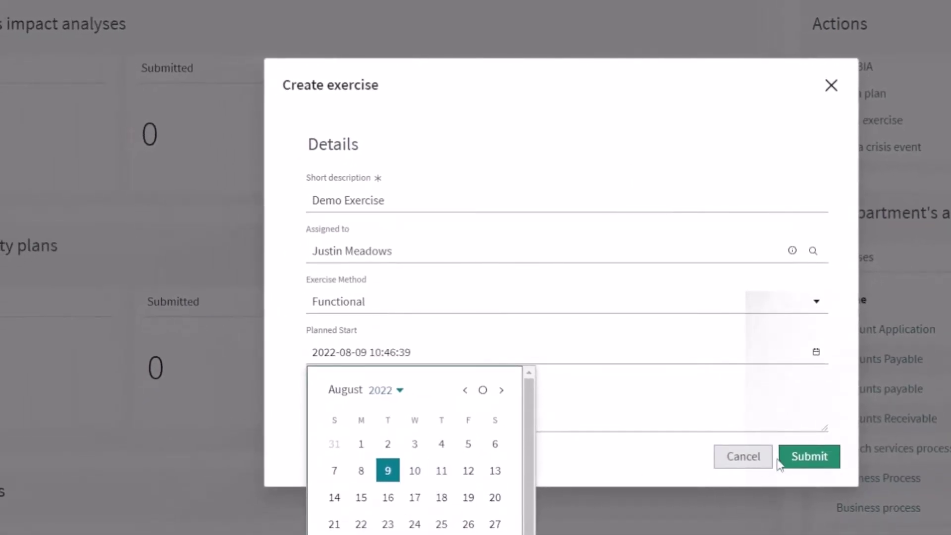
pyautogui.click(781, 460)
pyautogui.press('Tab')
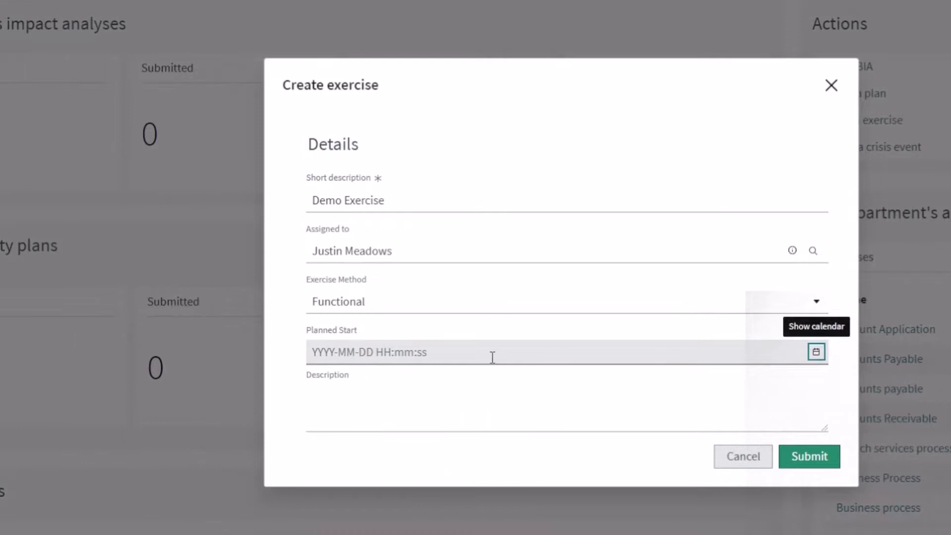
pyautogui.click(816, 352)
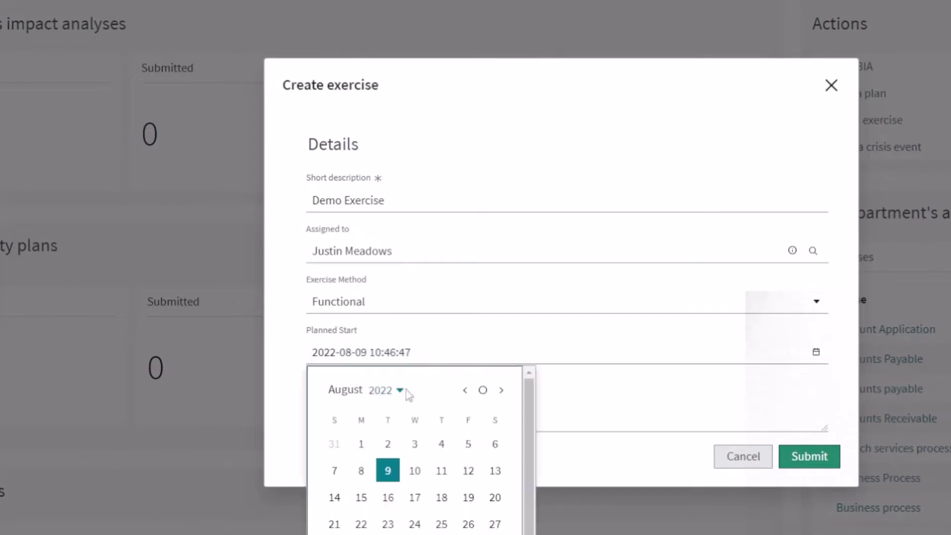
pyautogui.click(819, 392)
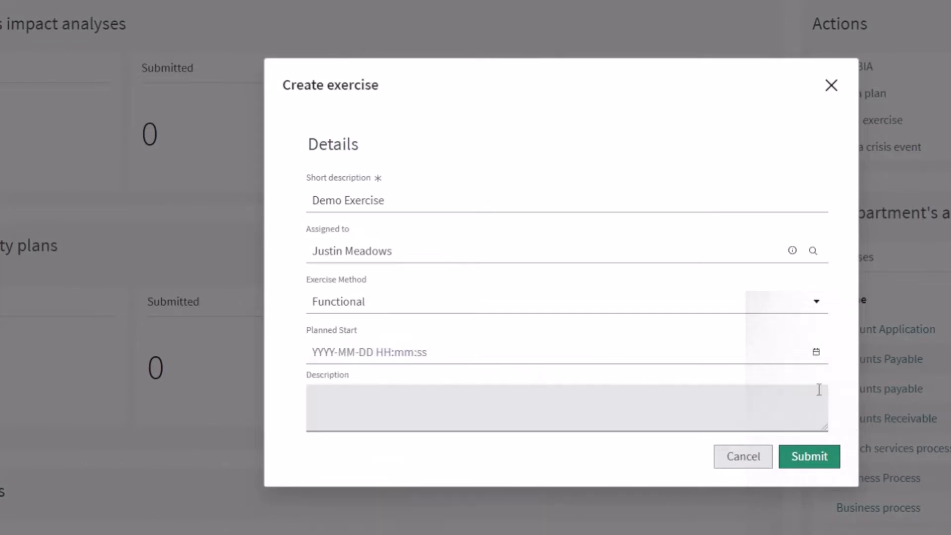
pyautogui.write('De')
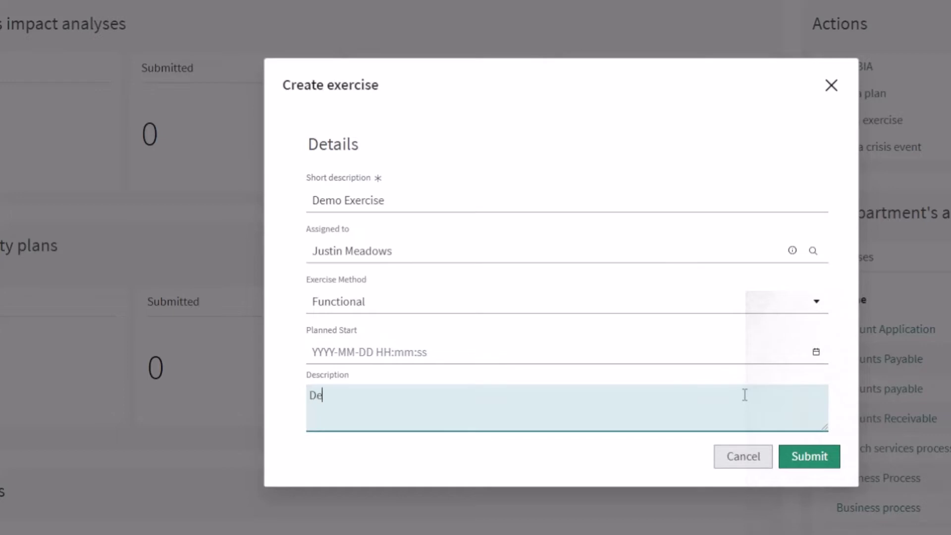
pyautogui.write('mo for the world to ')
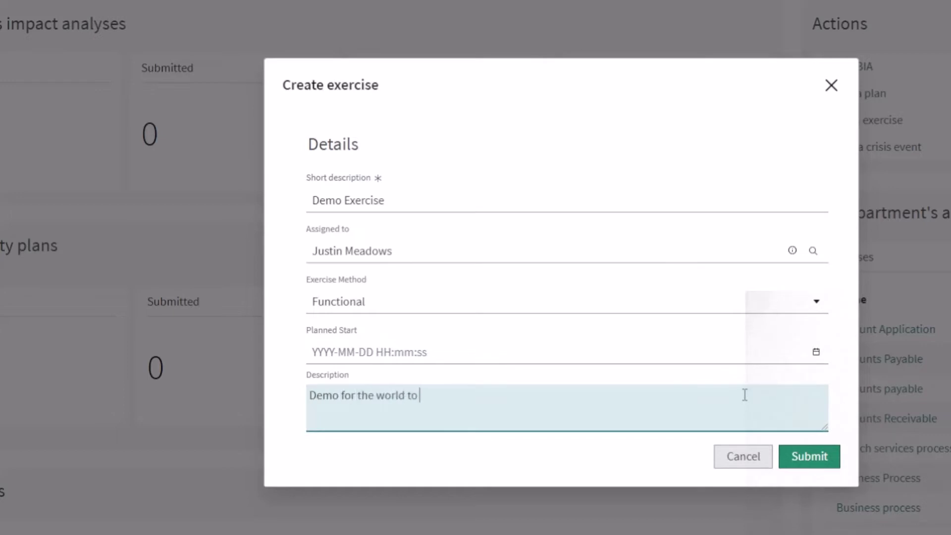
pyautogui.write('confirm our pl')
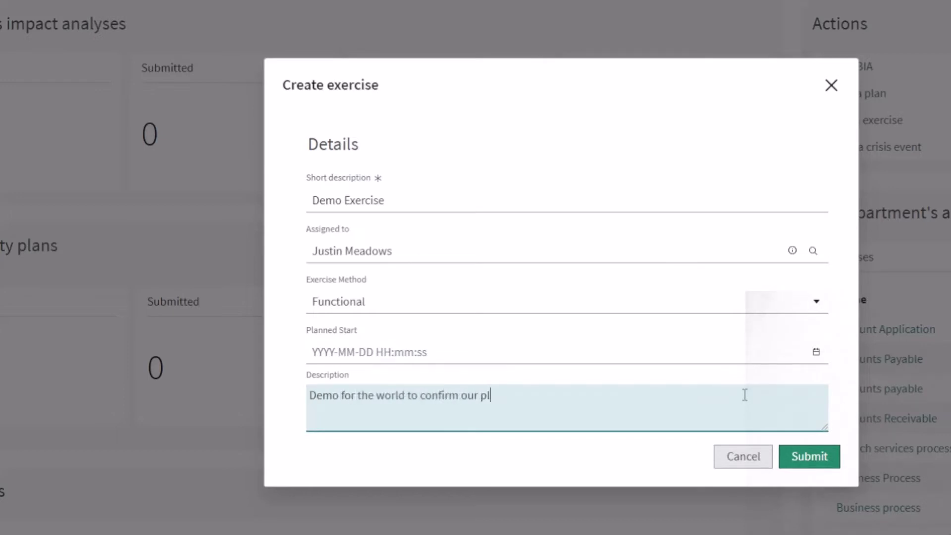
pyautogui.write('ans are suffici')
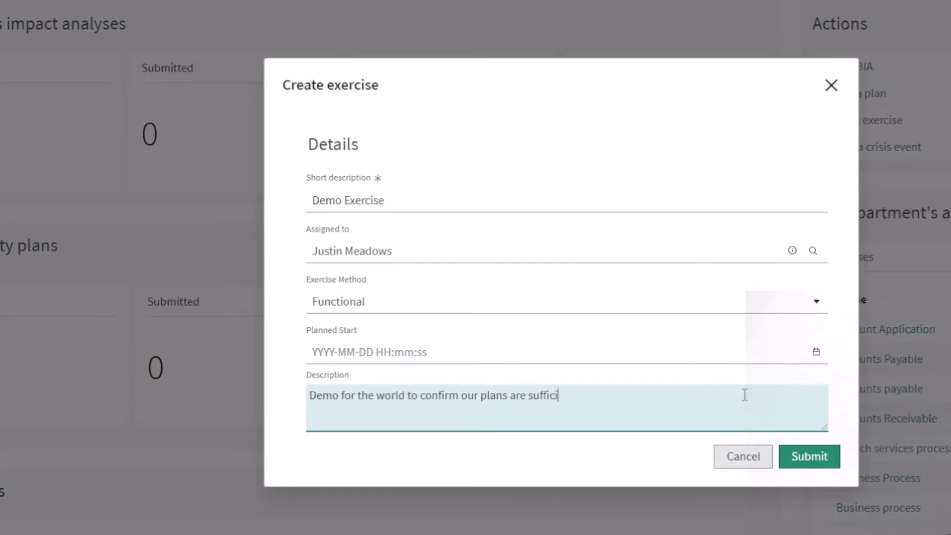
pyautogui.write('ent.')
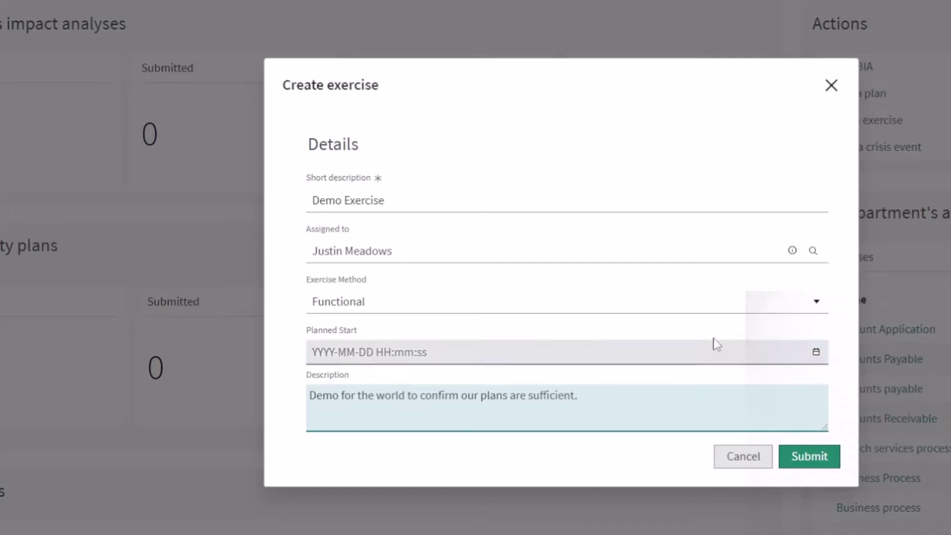
pyautogui.click(803, 453)
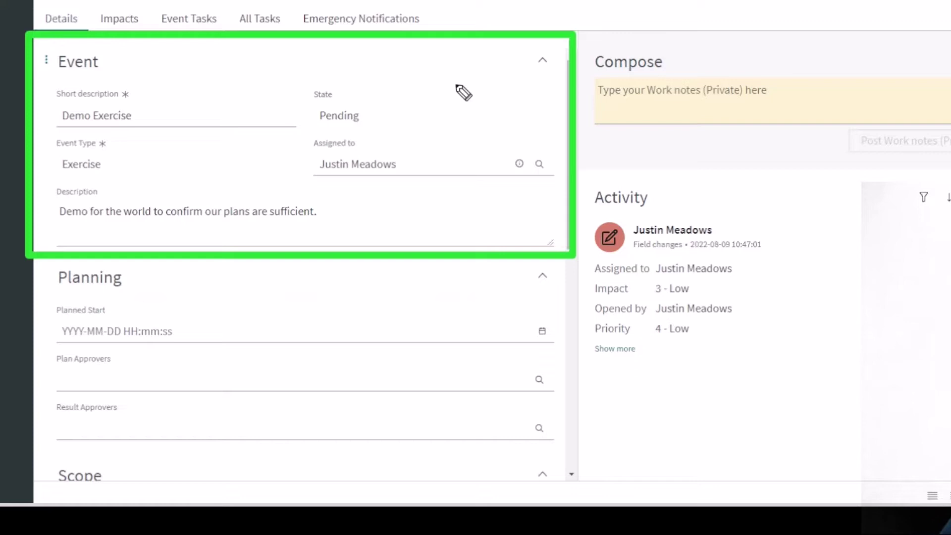
# Review the new Demo Exercise record, showing state Pending and the Functional method
pyautogui.moveTo(458, 85)
pyautogui.mouseDown()
pyautogui.moveTo(372, 106)
pyautogui.moveTo(382, 118)
pyautogui.mouseUp()
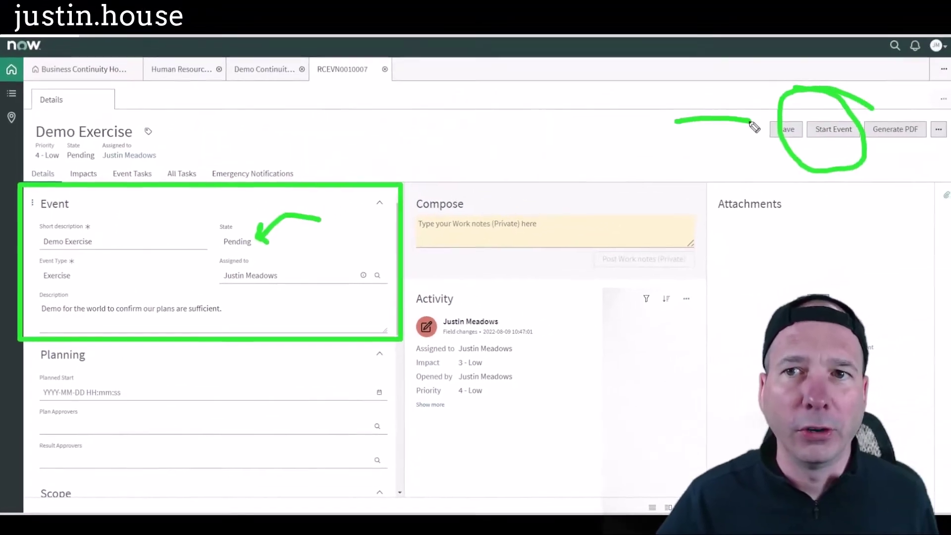
pyautogui.moveTo(723, 109)
pyautogui.mouseDown()
pyautogui.moveTo(748, 122)
pyautogui.moveTo(719, 151)
pyautogui.mouseUp()
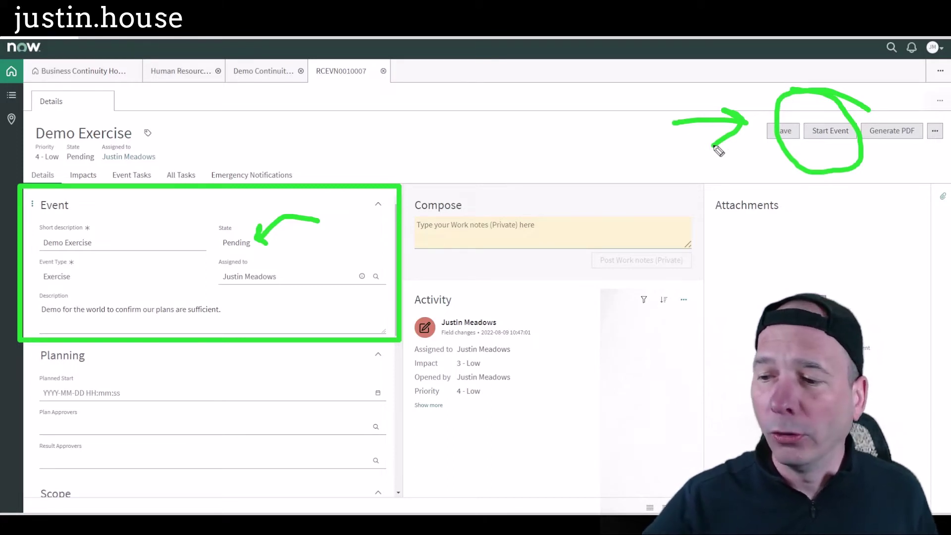
pyautogui.press('Escape')
# Add the assignee to Result Approvers, then add the same user to Plan Approvers
pyautogui.scroll(-8, 222, 318)
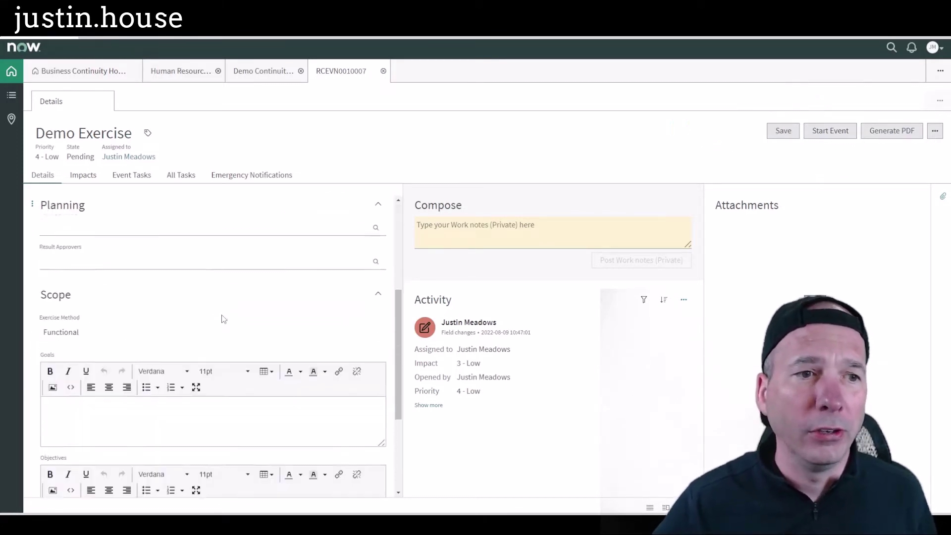
pyautogui.scroll(5, 220, 320)
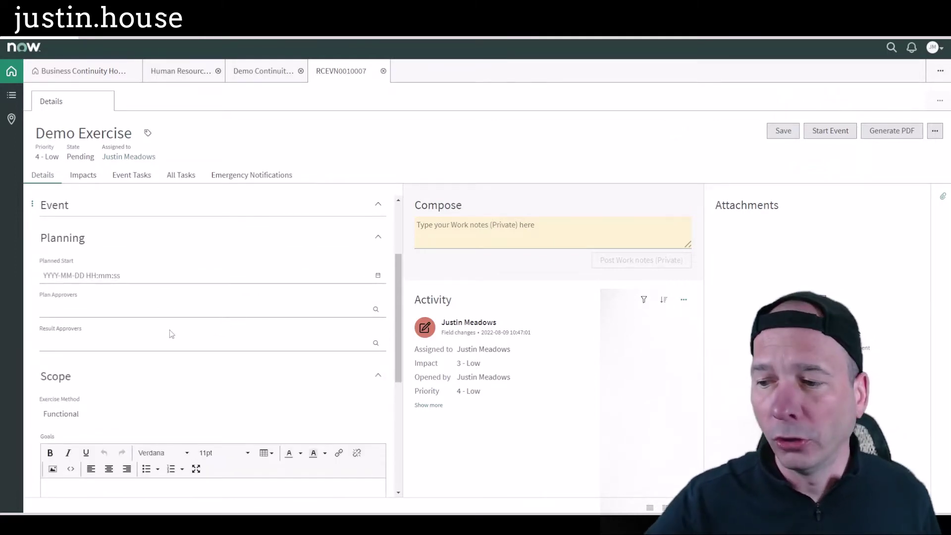
pyautogui.click(90, 341)
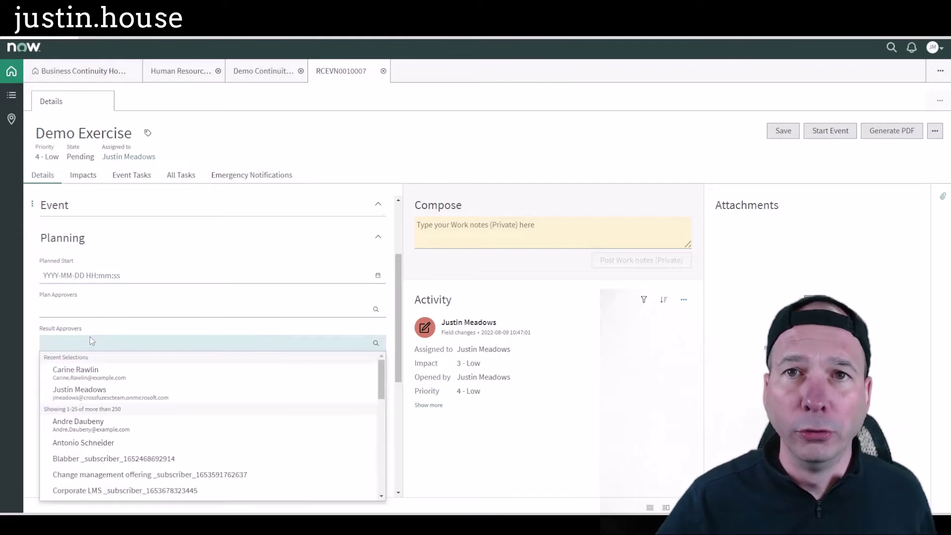
pyautogui.click(72, 389)
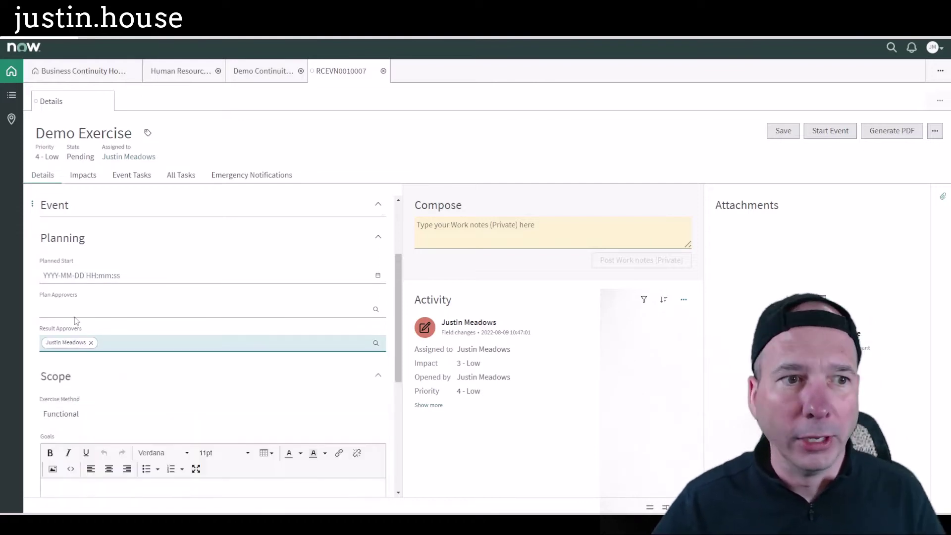
pyautogui.click(75, 311)
pyautogui.click(78, 362)
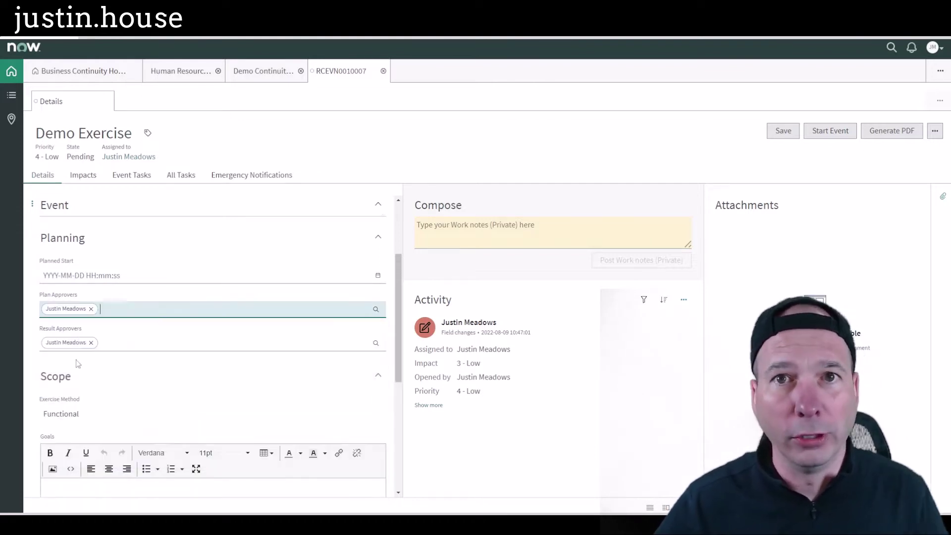
pyautogui.scroll(2, 90, 281)
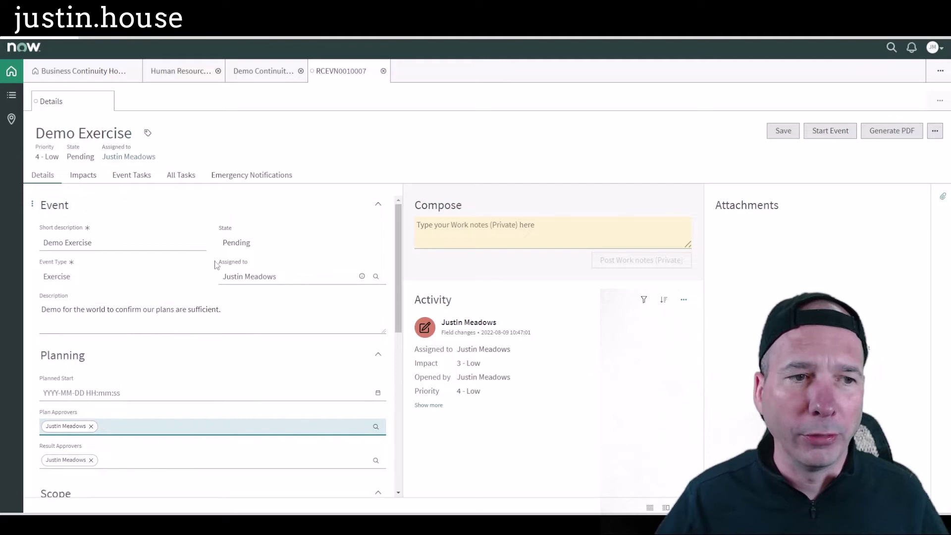
# Enter Goals 'To show everyone an exercise.' and Objectives 'Confirm plans are accurate/sufficient'
pyautogui.scroll(-4, 186, 305)
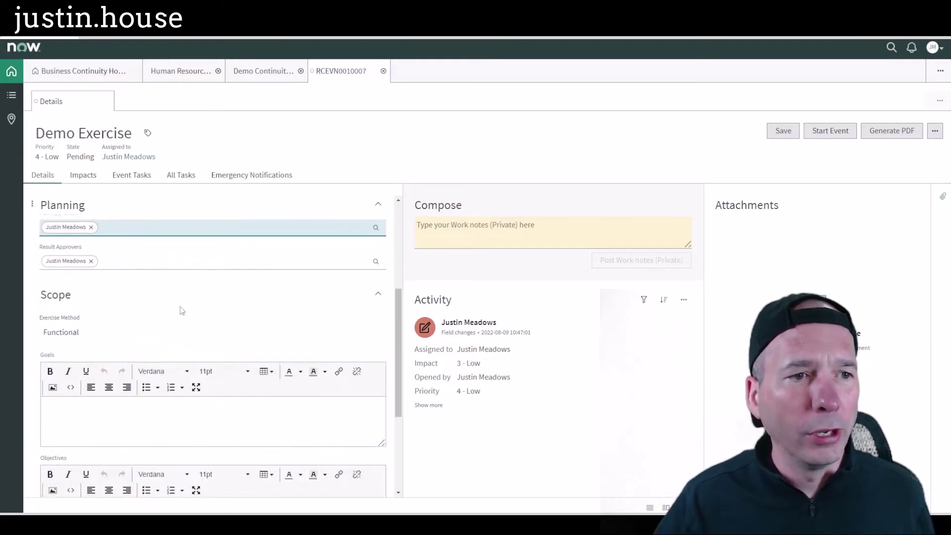
pyautogui.scroll(-2, 182, 311)
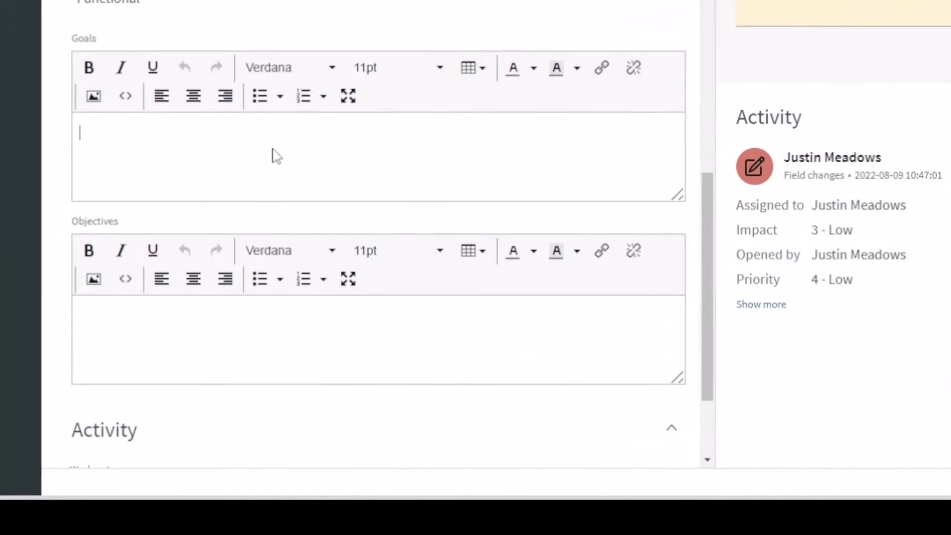
pyautogui.write('To show everyo')
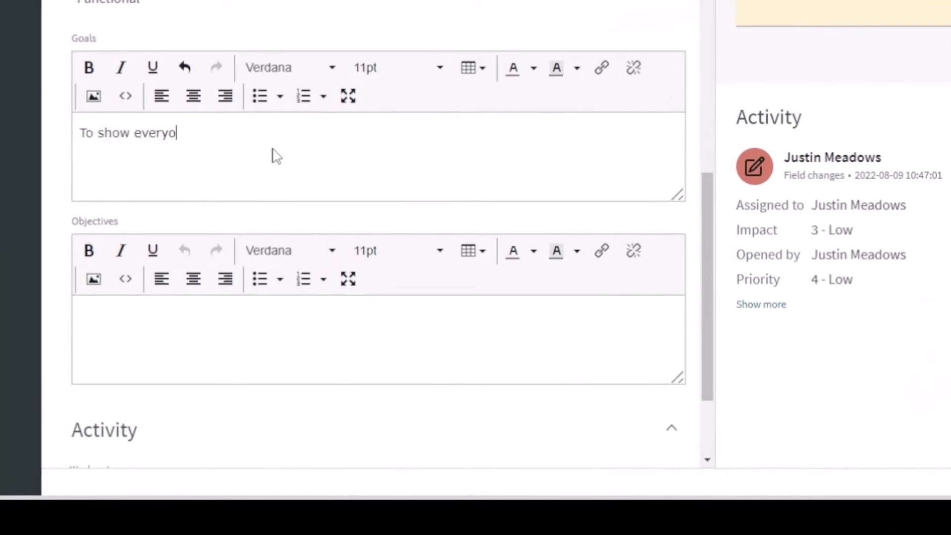
pyautogui.write('ne an exer')
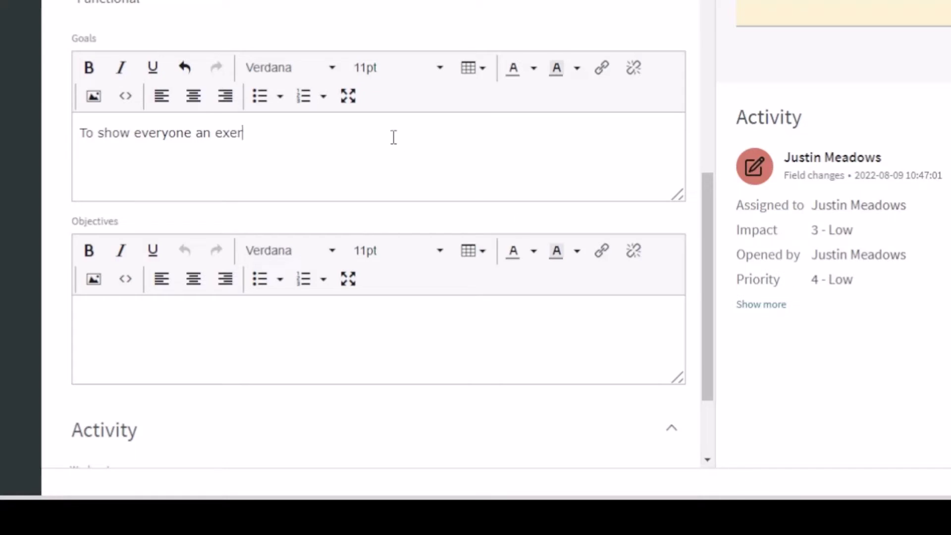
pyautogui.write('cise.')
pyautogui.click(441, 340)
pyautogui.write('Confirm plans are ')
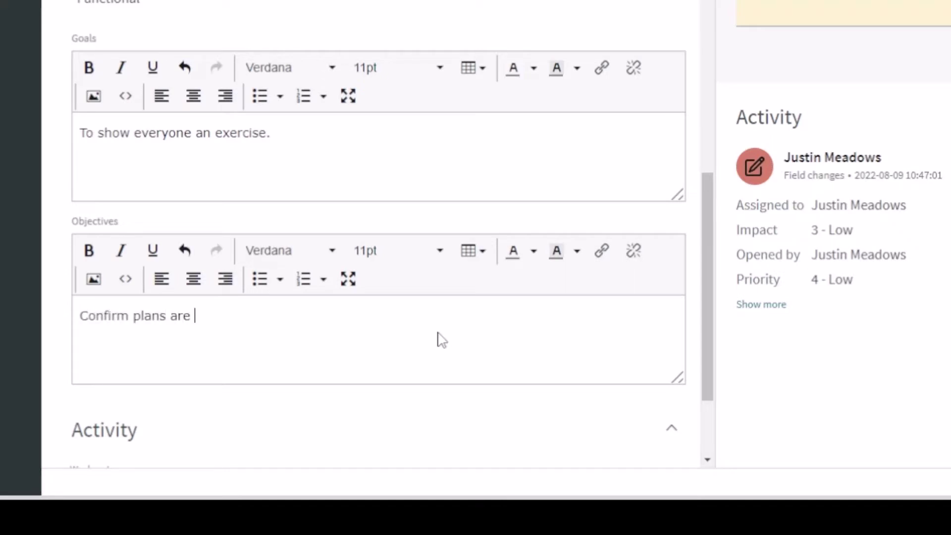
pyautogui.write('accurate/sufficient.')
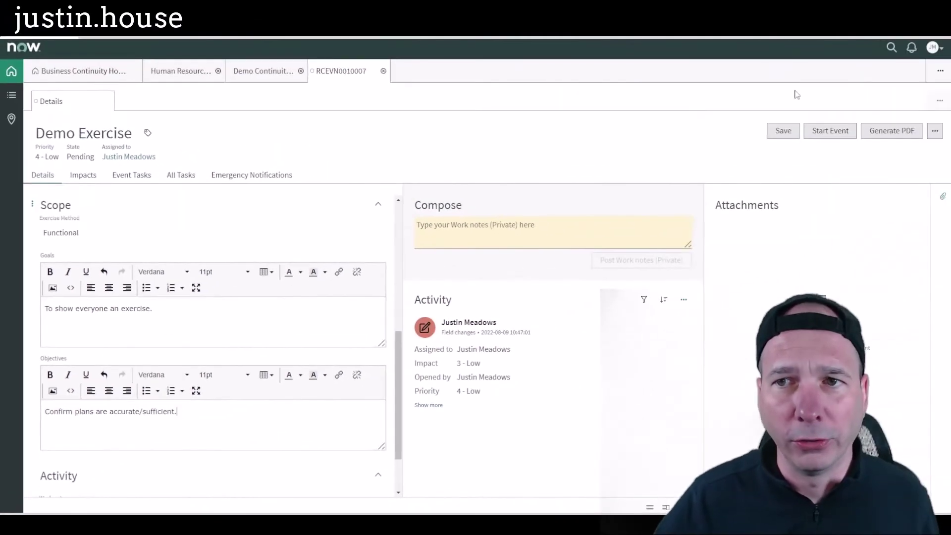
# Save the exercise and view its still-empty list of impacted assets and activated plans
pyautogui.click(778, 136)
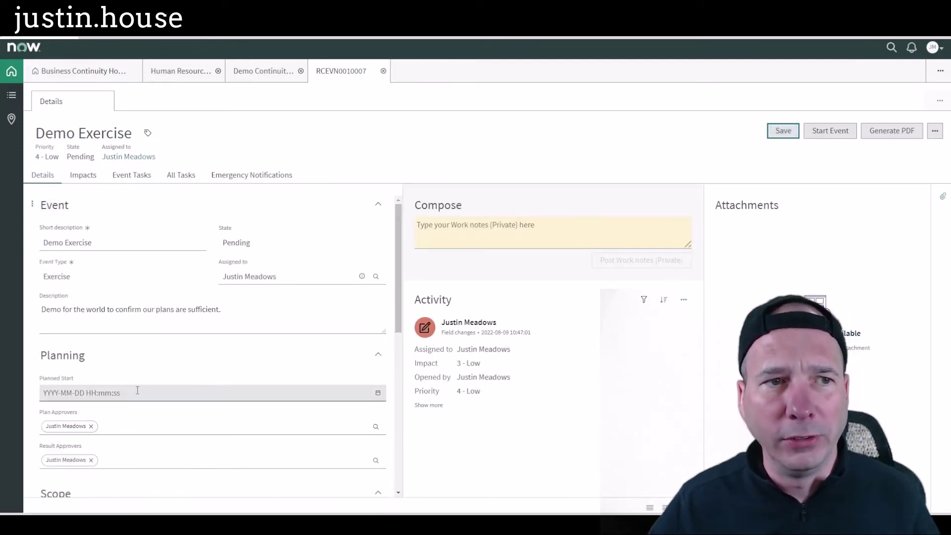
pyautogui.click(87, 177)
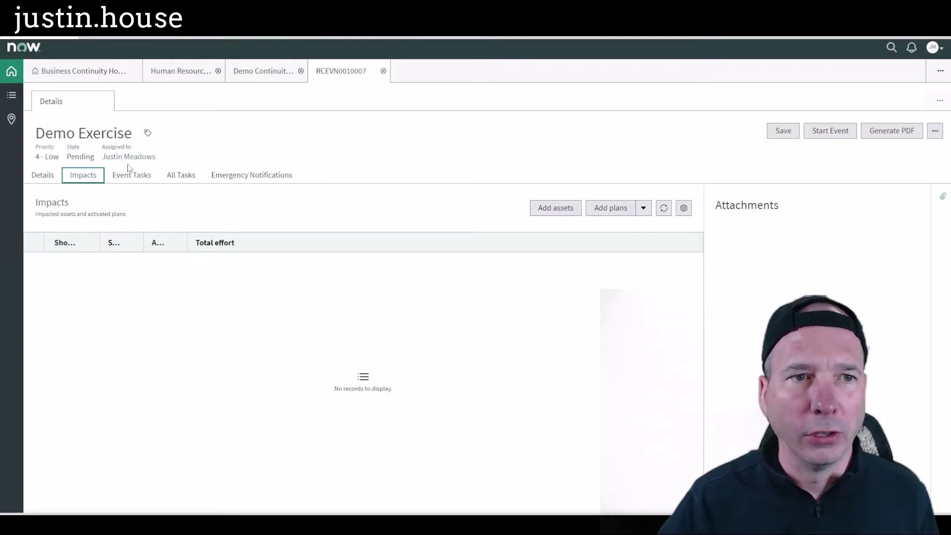
pyautogui.moveTo(187, 76)
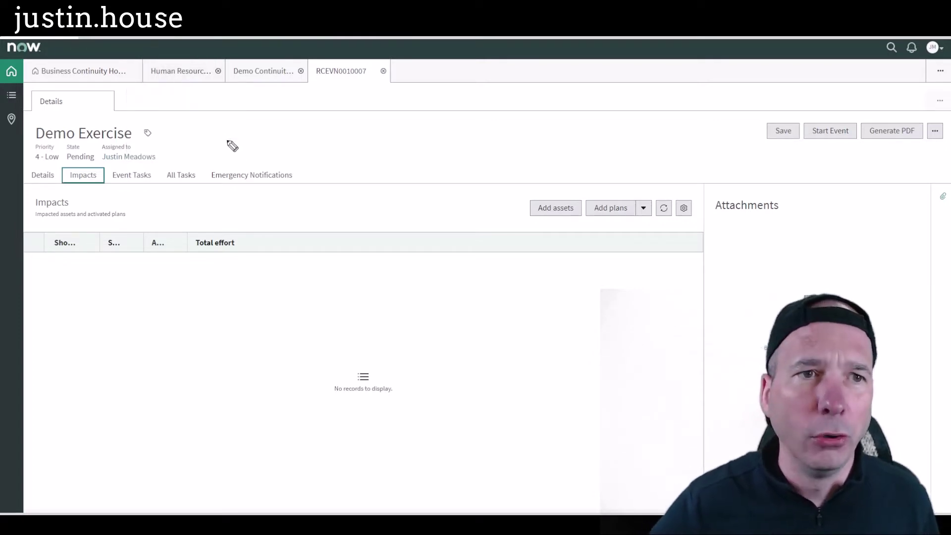
pyautogui.moveTo(230, 143)
pyautogui.mouseDown()
pyautogui.moveTo(171, 89)
pyautogui.moveTo(165, 110)
pyautogui.moveTo(198, 102)
pyautogui.mouseUp()
pyautogui.moveTo(303, 138)
pyautogui.mouseDown()
pyautogui.moveTo(265, 81)
pyautogui.moveTo(282, 98)
pyautogui.mouseUp()
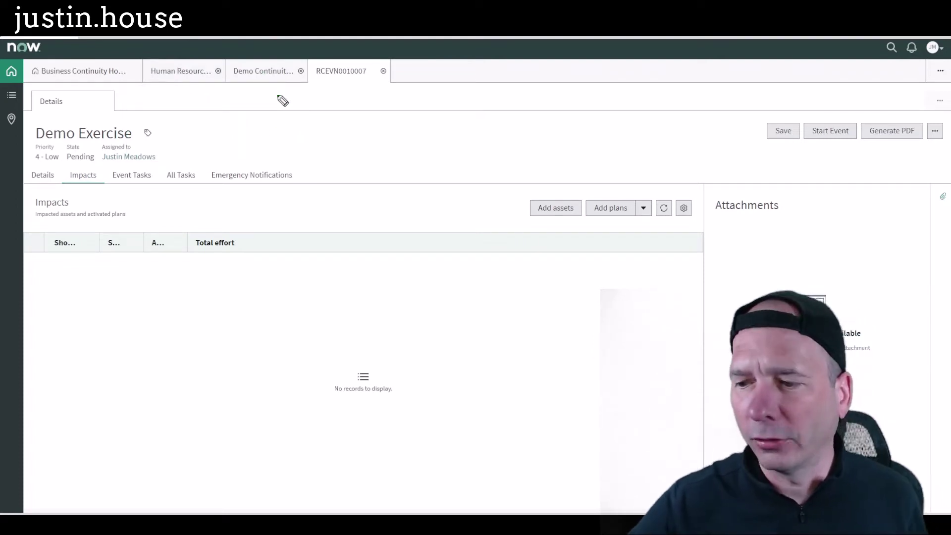
# Check the Human Resources plan, then review the Demo Continuity Plan's four-process scope including Accounts Payable
pyautogui.click(202, 74)
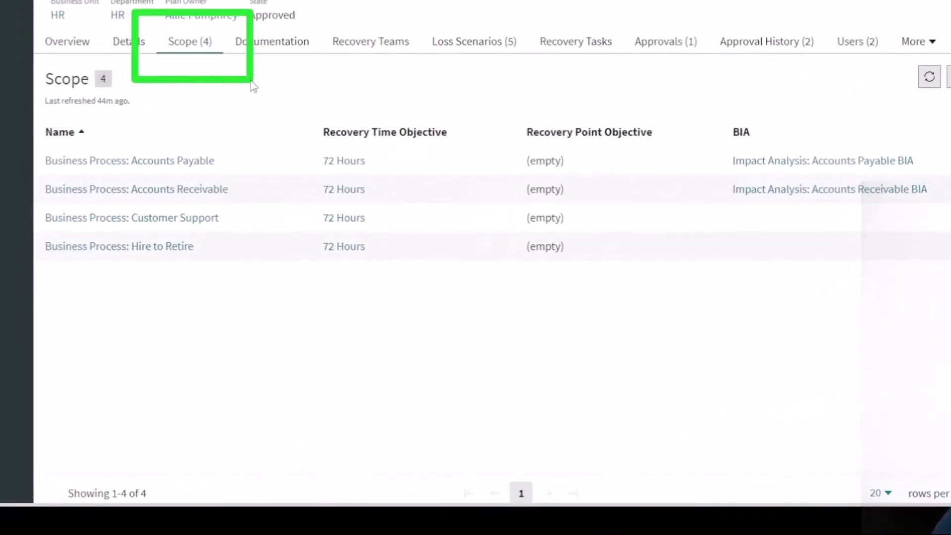
pyautogui.moveTo(37, 119); pyautogui.dragTo(246, 287)
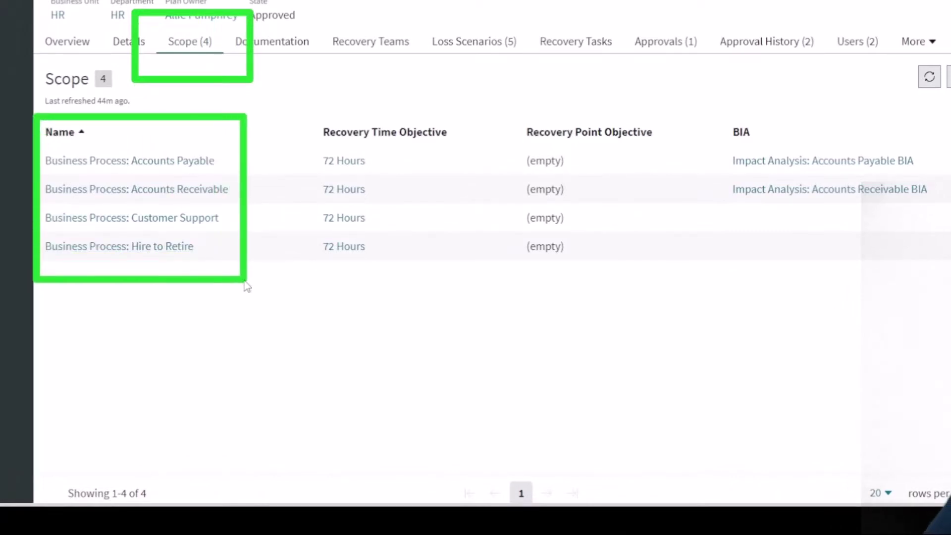
pyautogui.moveTo(296, 94); pyautogui.dragTo(682, 283)
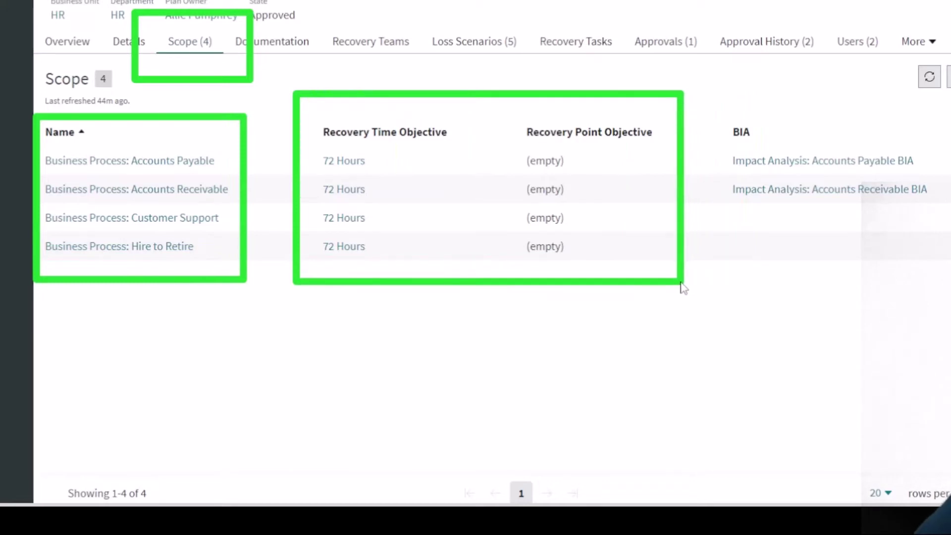
pyautogui.press('e')
pyautogui.moveTo(271, 134)
pyautogui.mouseDown()
pyautogui.moveTo(172, 148)
pyautogui.moveTo(203, 145)
pyautogui.mouseUp()
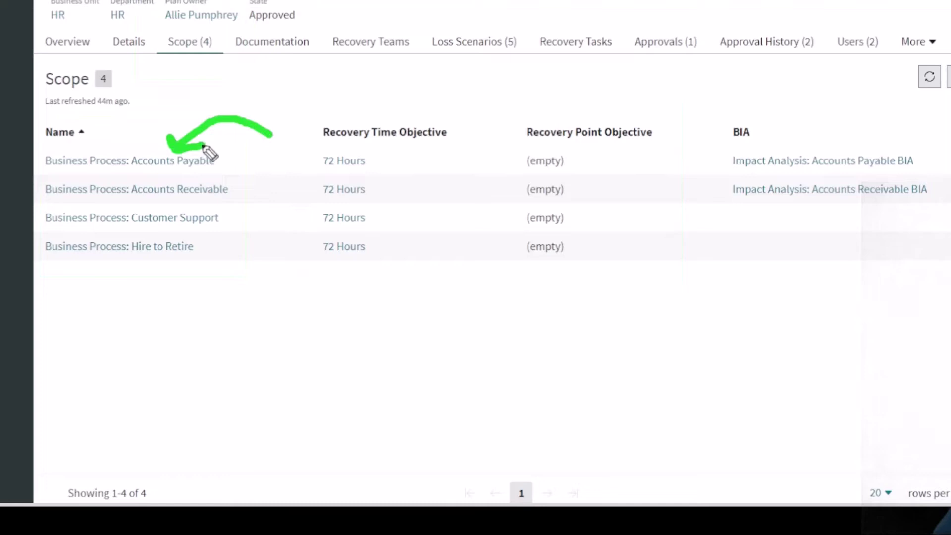
pyautogui.press('Escape')
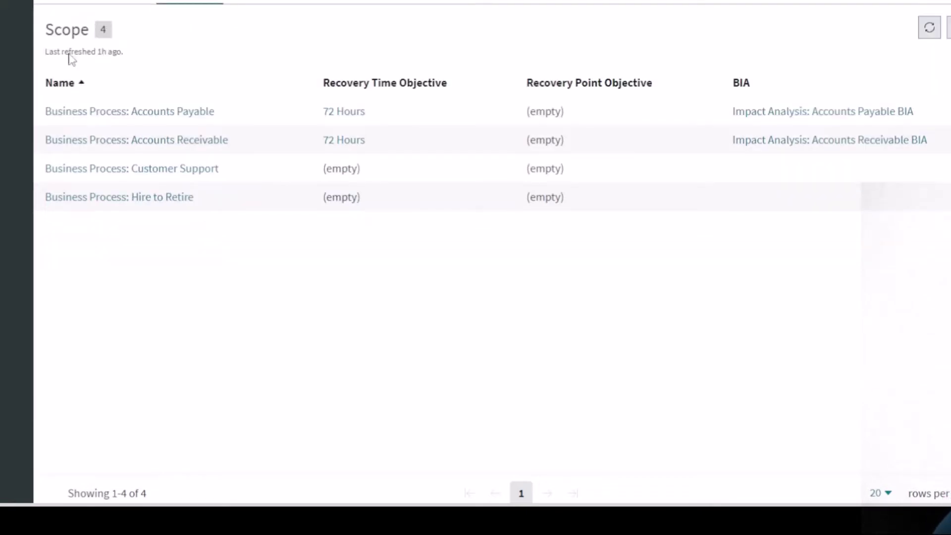
pyautogui.moveTo(42, 63)
pyautogui.mouseDown()
pyautogui.moveTo(183, 149)
pyautogui.moveTo(233, 133)
pyautogui.mouseUp()
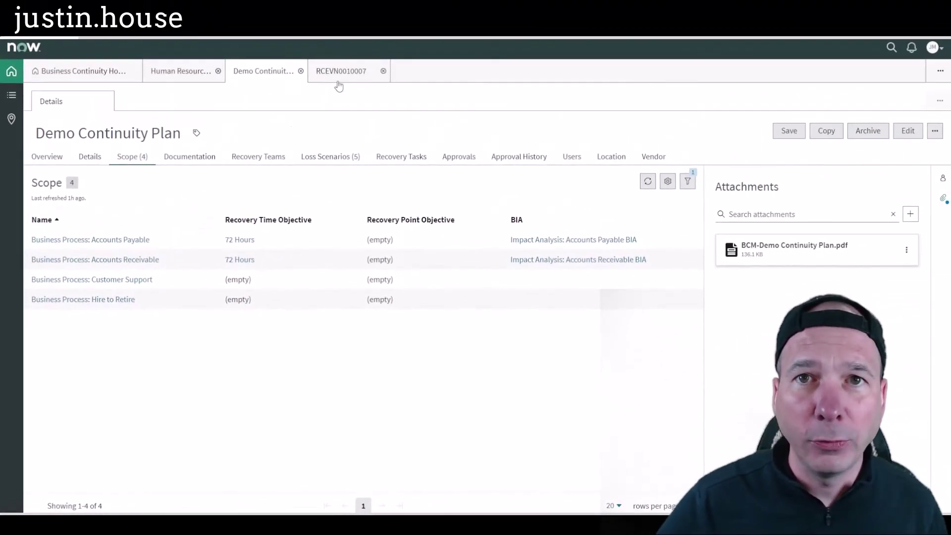
# Back on RCEVN0010007, add Business Process: Accounts Payable as an impacted asset
pyautogui.click(343, 79)
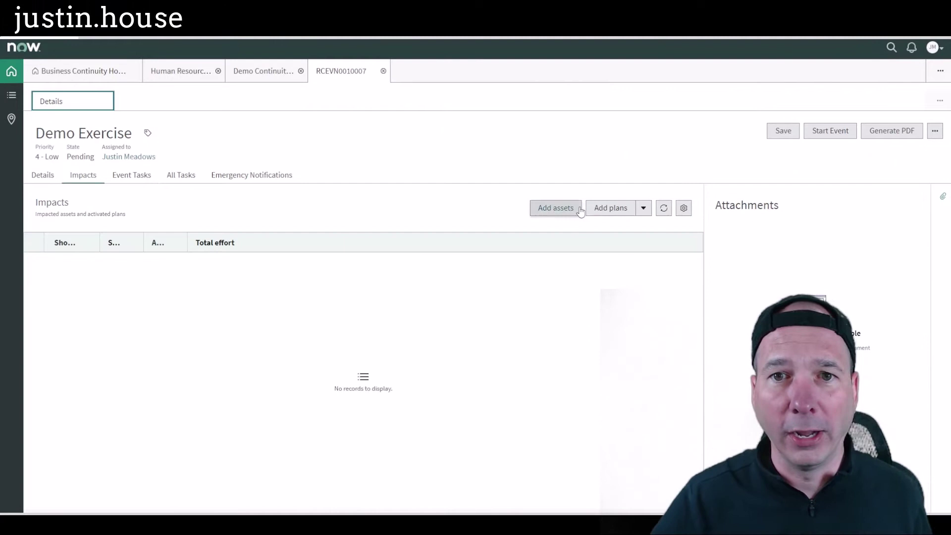
pyautogui.moveTo(465, 163)
pyautogui.mouseDown()
pyautogui.moveTo(571, 184)
pyautogui.moveTo(577, 202)
pyautogui.moveTo(588, 174)
pyautogui.mouseUp()
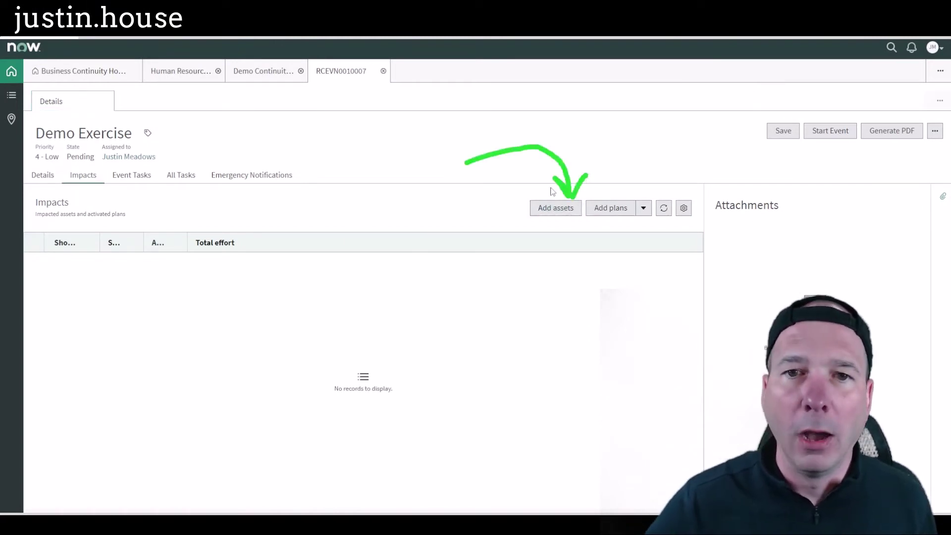
pyautogui.click(544, 209)
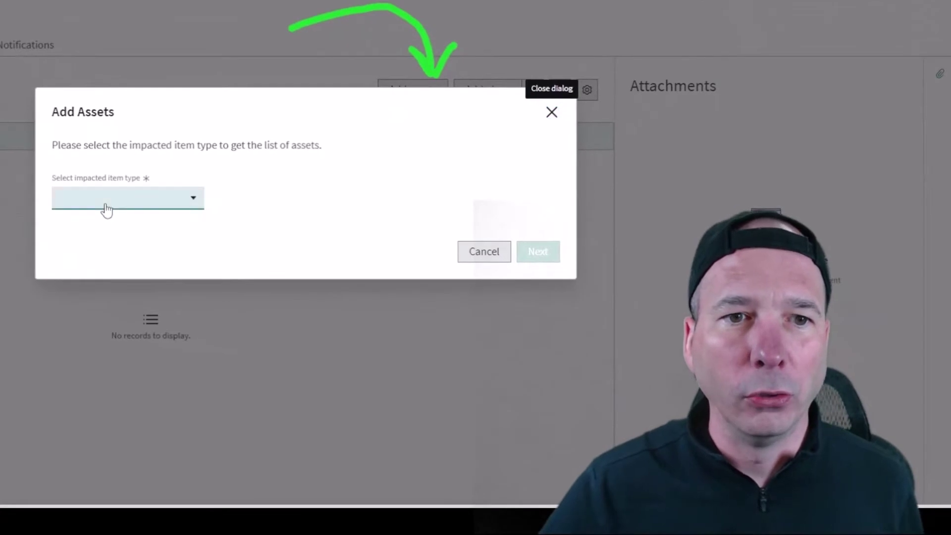
pyautogui.click(328, 295)
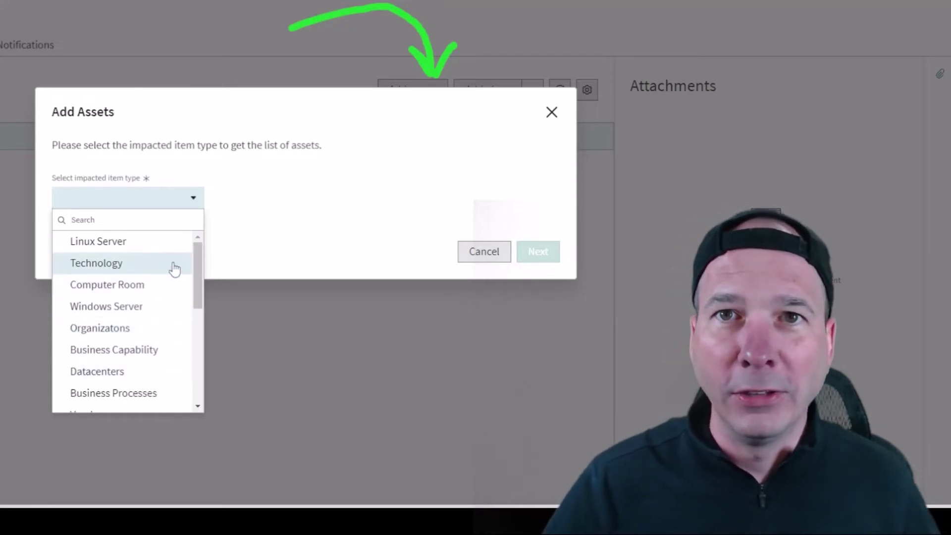
pyautogui.scroll(-3, 144, 307)
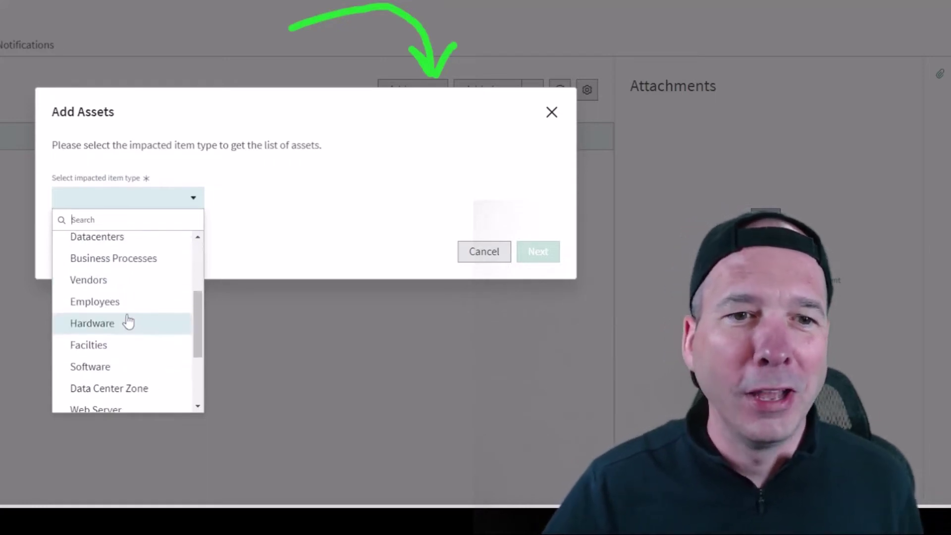
pyautogui.click(128, 271)
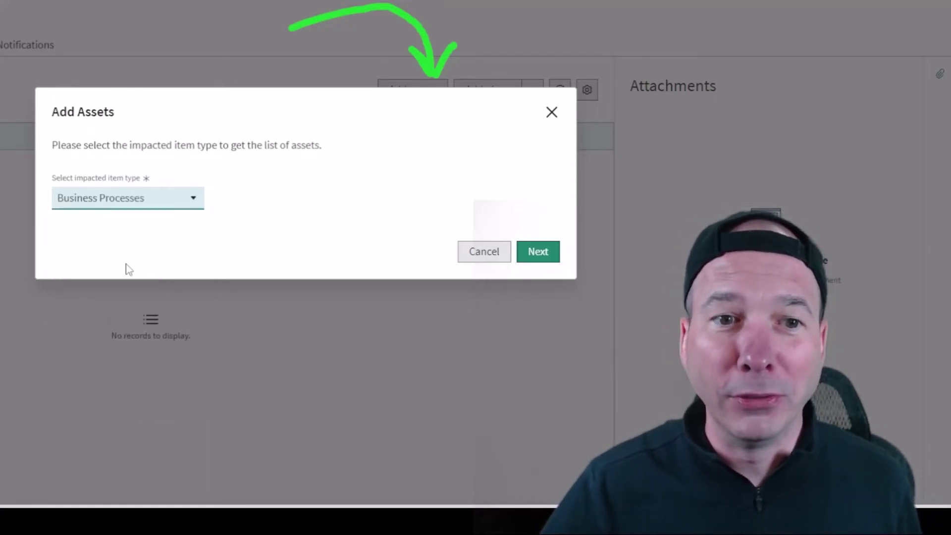
pyautogui.click(519, 257)
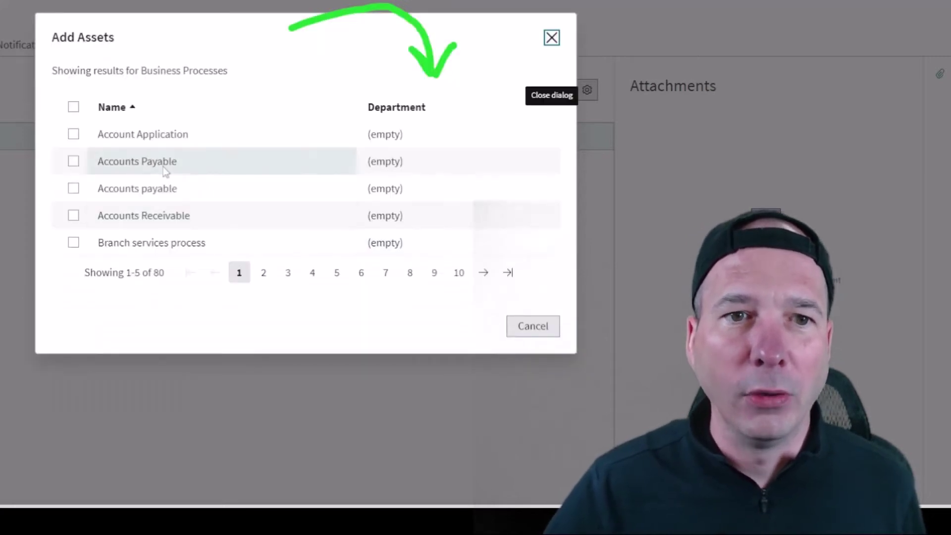
pyautogui.click(73, 162)
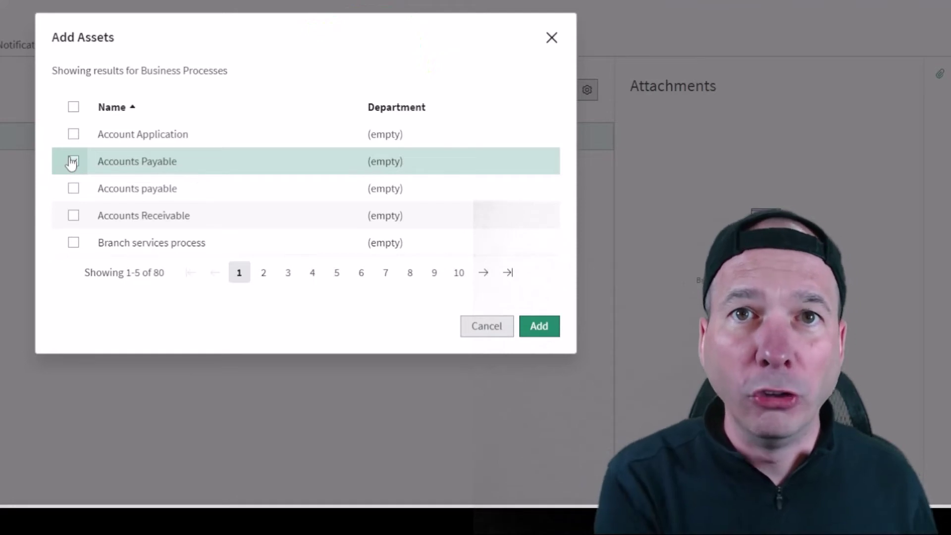
pyautogui.click(550, 329)
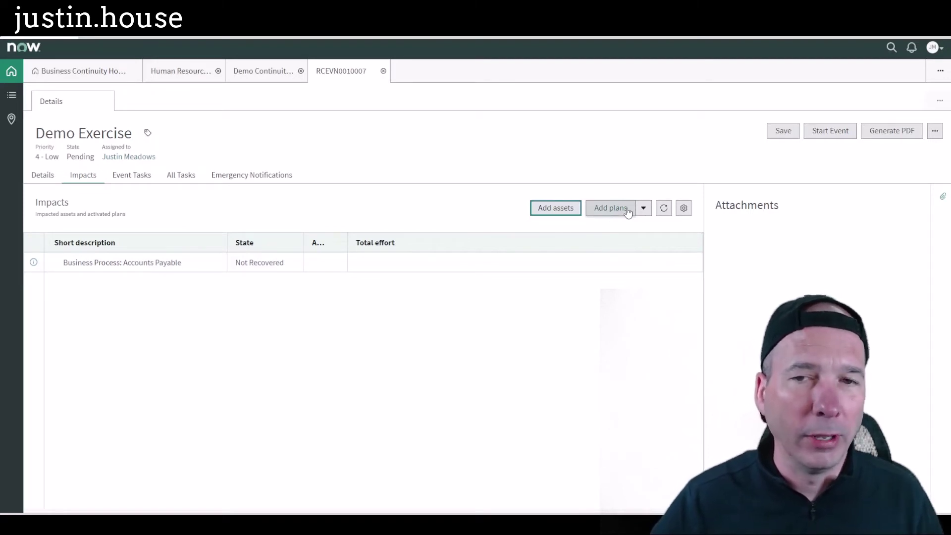
# Attach the Demo Continuity Plan and Human Resources plan to Business Process: Accounts Payable
pyautogui.click(625, 210)
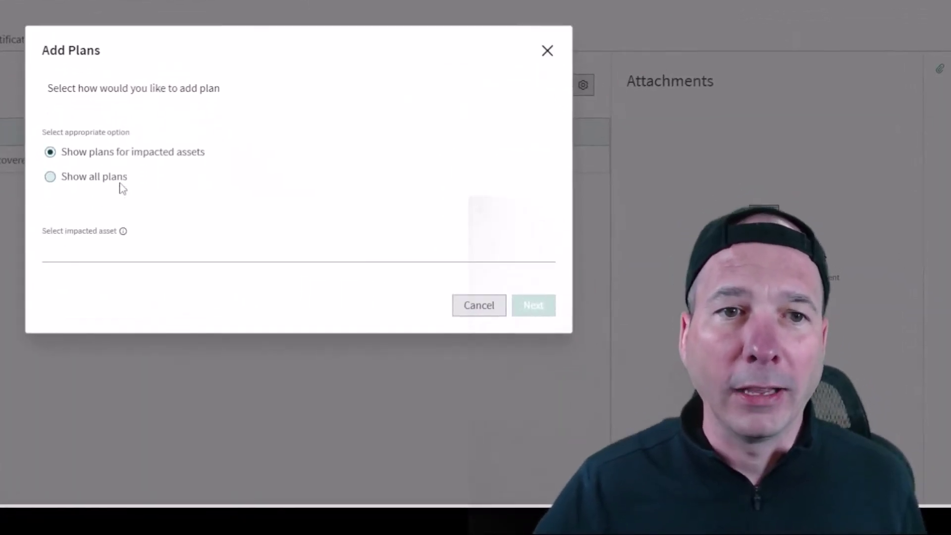
pyautogui.click(127, 248)
pyautogui.click(130, 276)
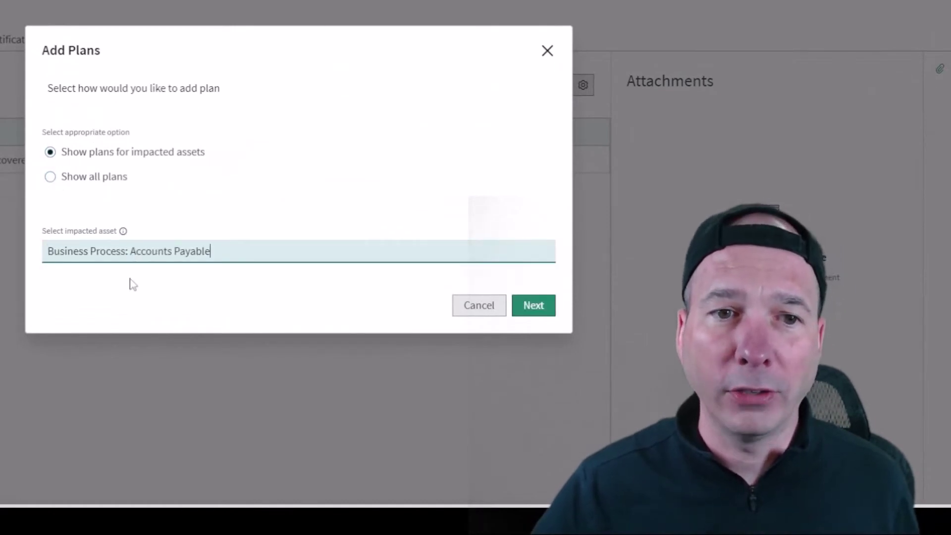
pyautogui.click(529, 307)
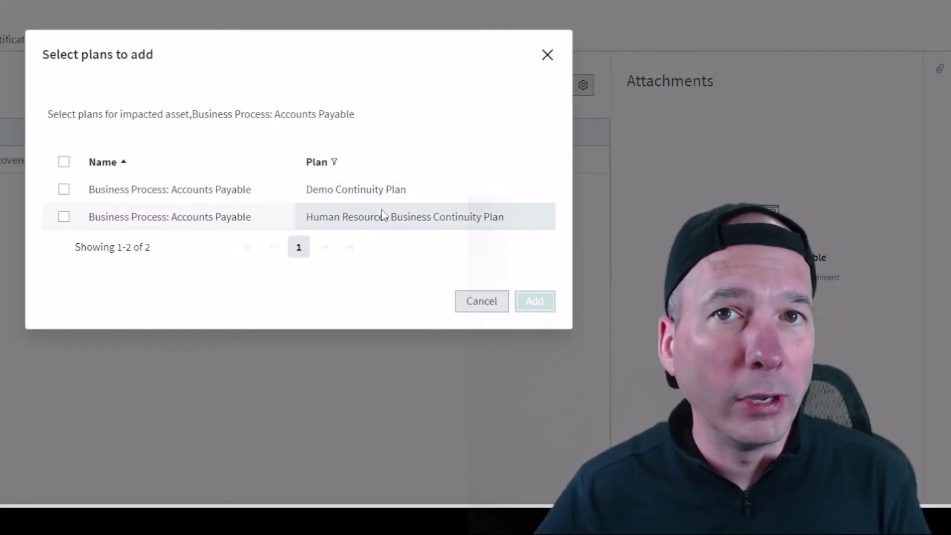
pyautogui.click(64, 190)
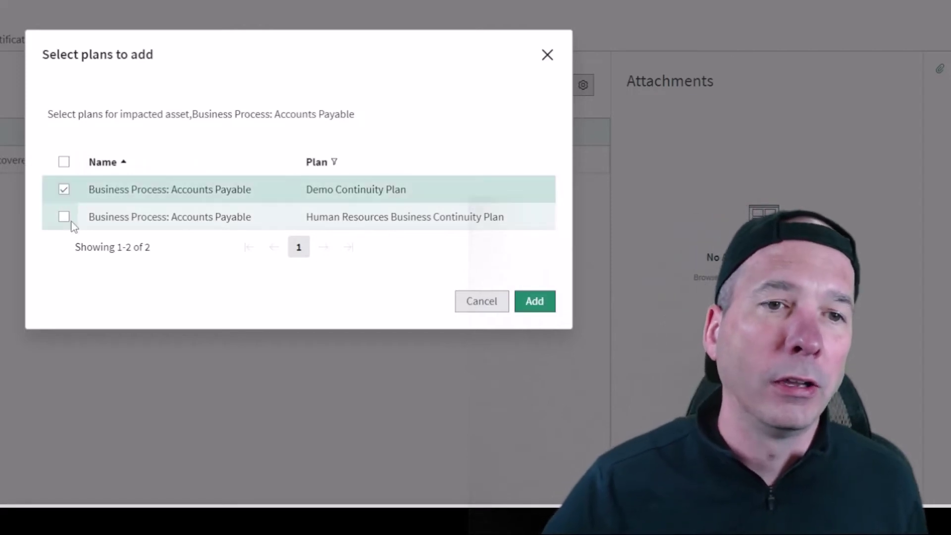
pyautogui.click(66, 222)
pyautogui.click(539, 308)
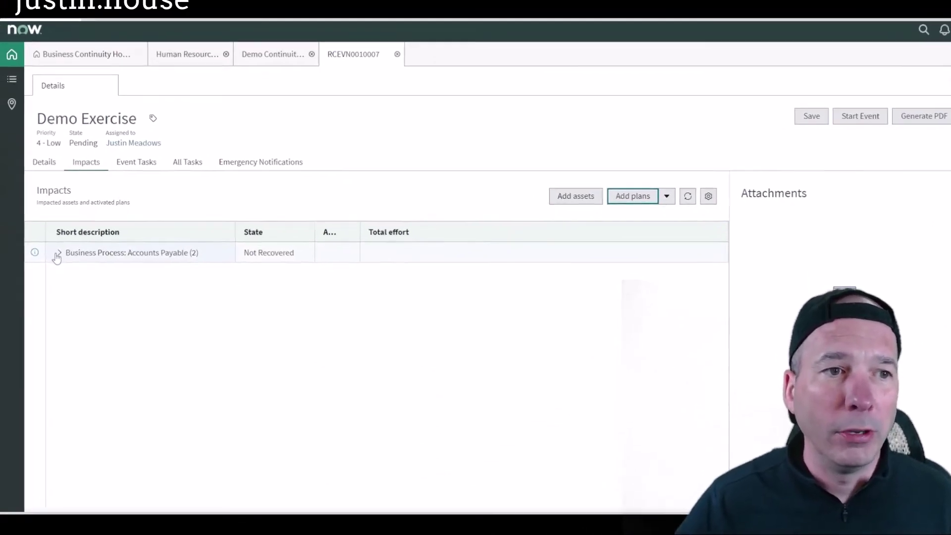
# Expand Accounts Payable, save and start the event, then show its Event Tasks
pyautogui.click(57, 254)
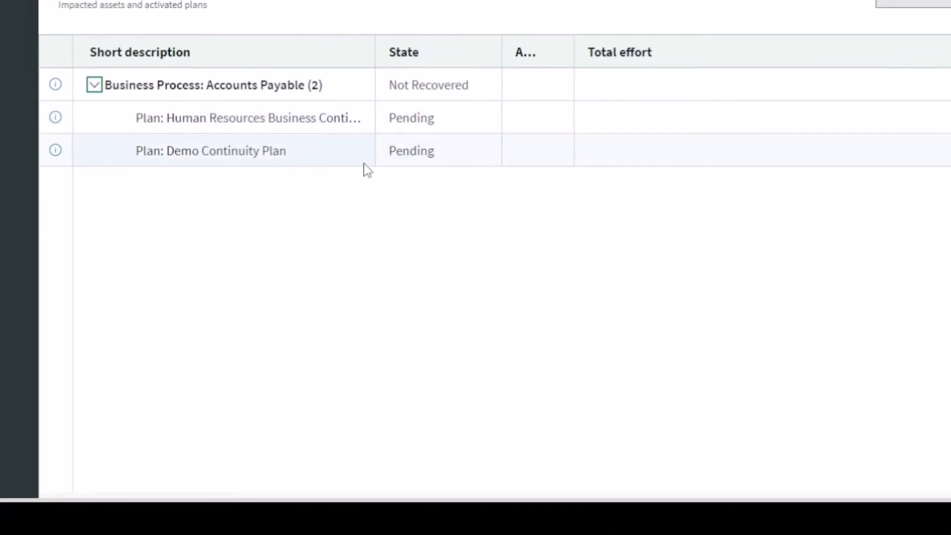
pyautogui.click(839, 100)
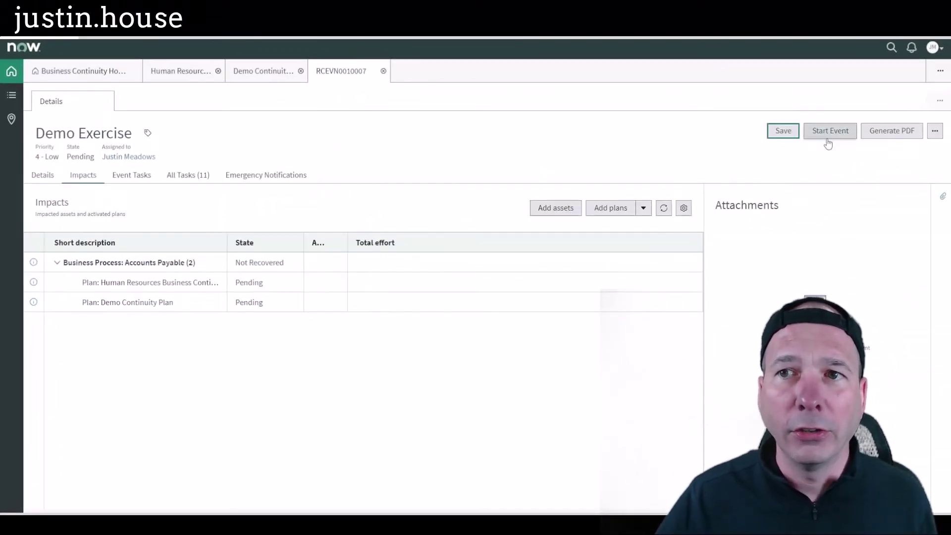
pyautogui.click(831, 134)
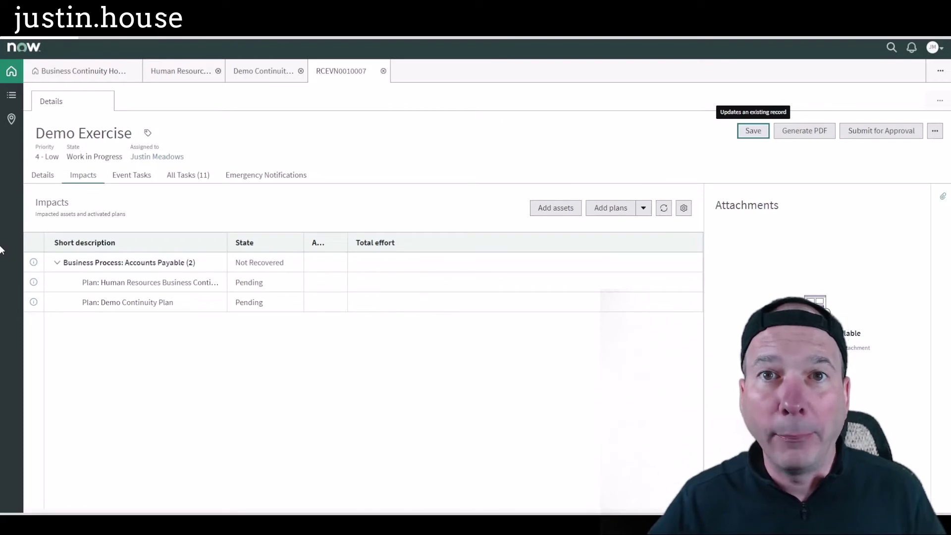
pyautogui.click(129, 178)
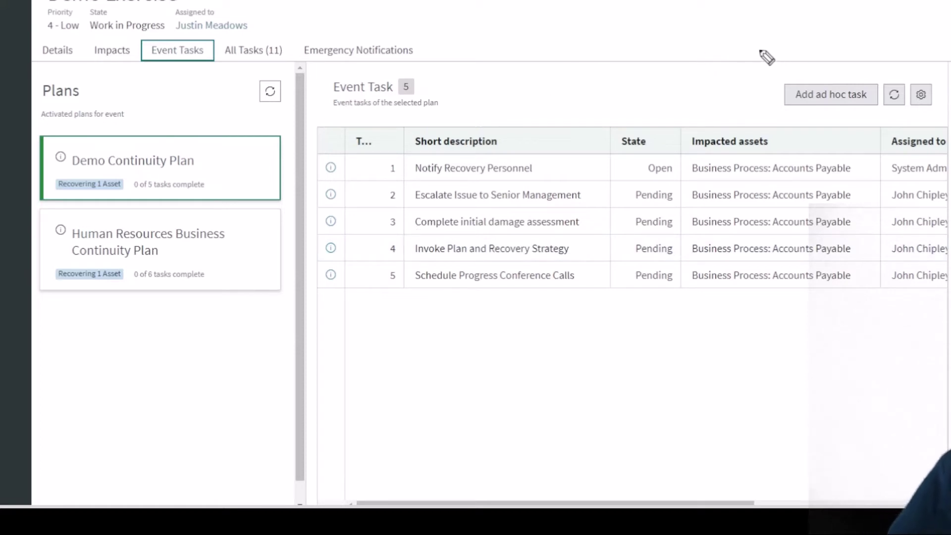
# Add an ad hoc task, then compare the Human Resources plan's six tasks with Demo Continuity Plan's
pyautogui.moveTo(742, 47)
pyautogui.mouseDown()
pyautogui.moveTo(825, 75)
pyautogui.moveTo(826, 56)
pyautogui.mouseUp()
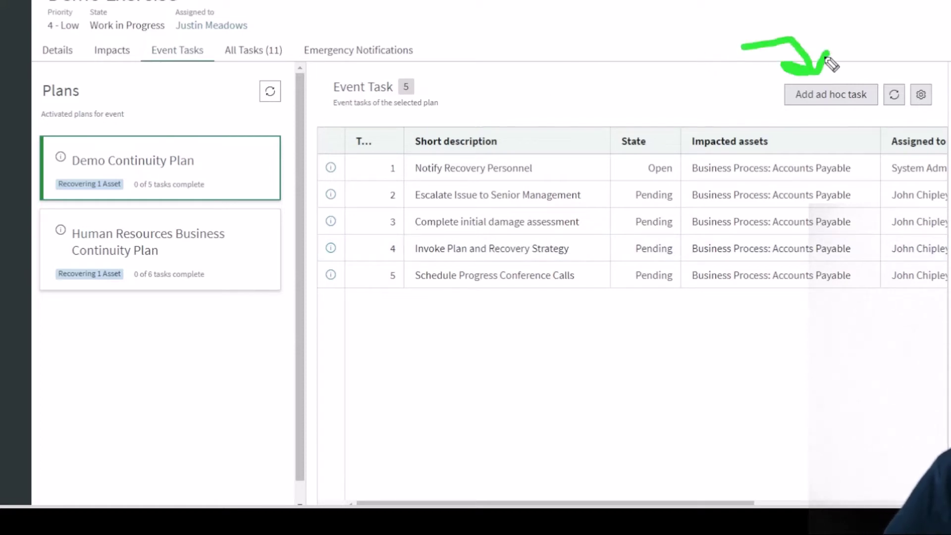
pyautogui.click(808, 101)
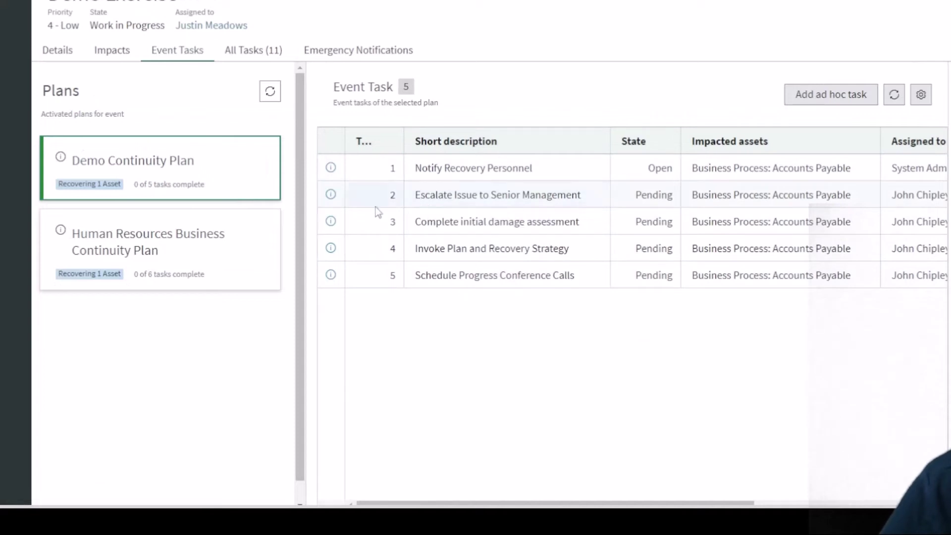
pyautogui.click(187, 239)
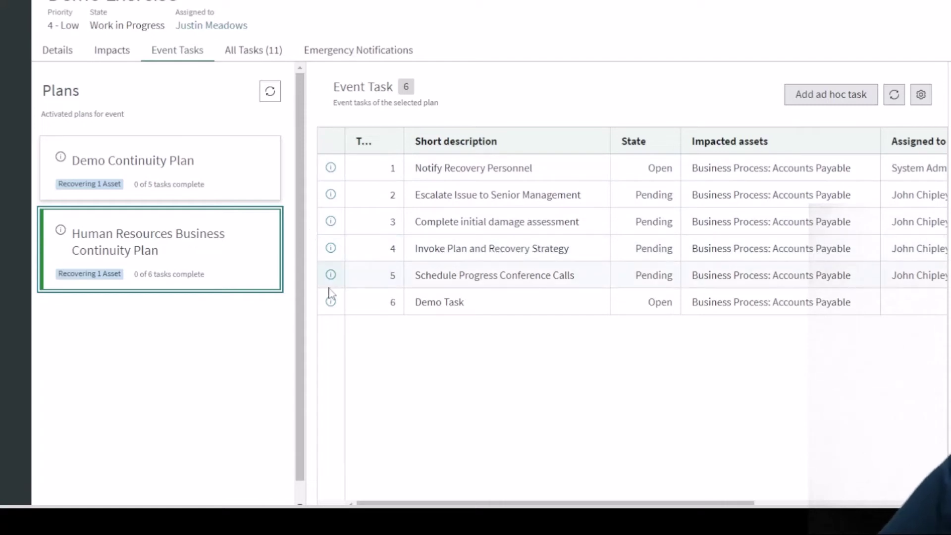
pyautogui.moveTo(365, 269); pyautogui.dragTo(499, 337)
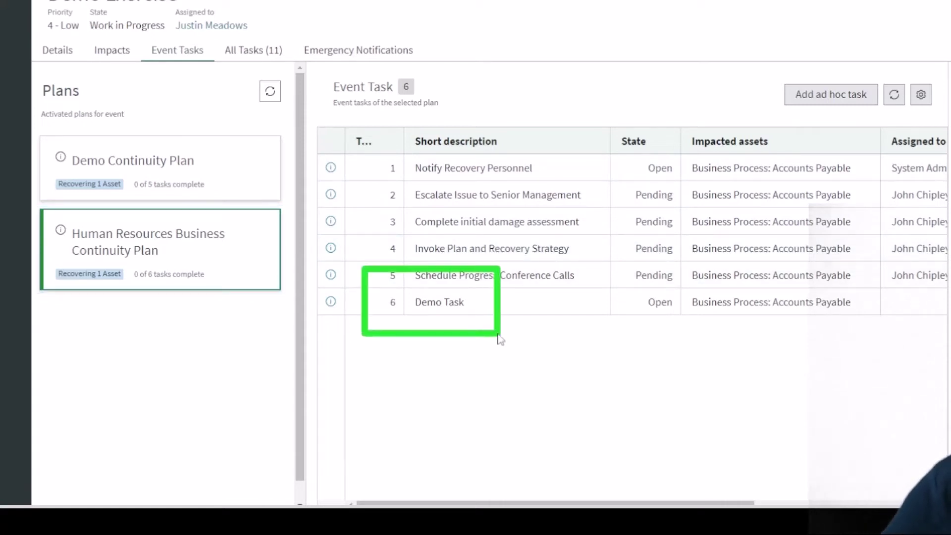
pyautogui.click(192, 171)
pyautogui.click(202, 230)
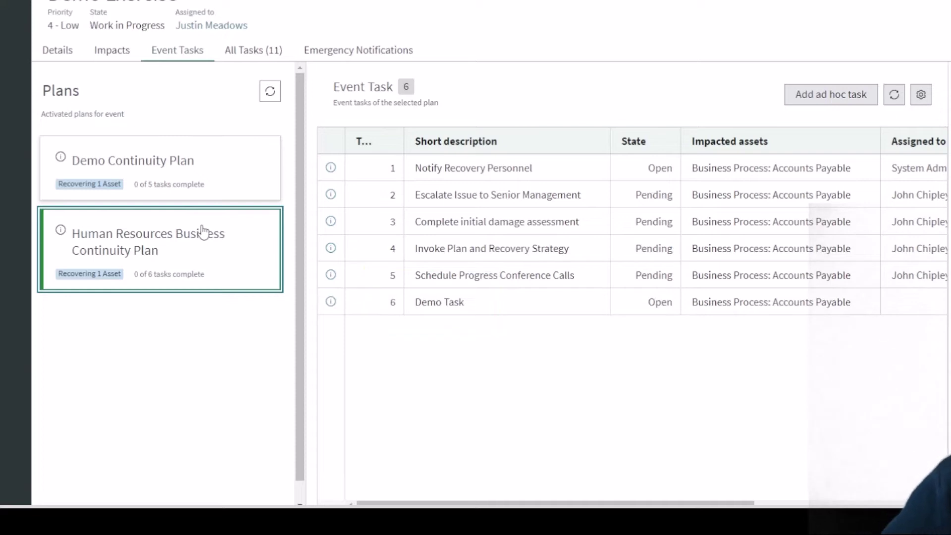
# From the event's All Tasks list, open the 'Complete initial damage assessment' task and review its form
pyautogui.click(261, 50)
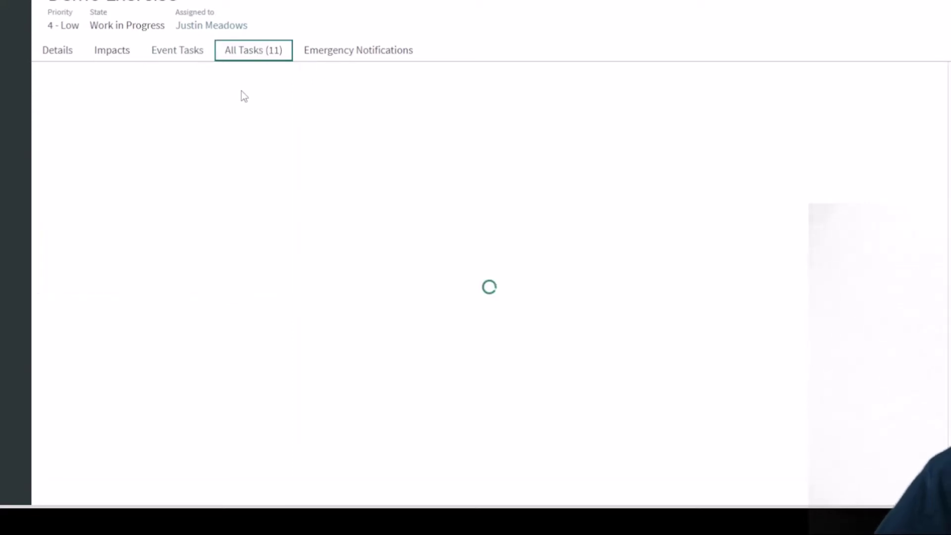
pyautogui.scroll(-1, 68, 190)
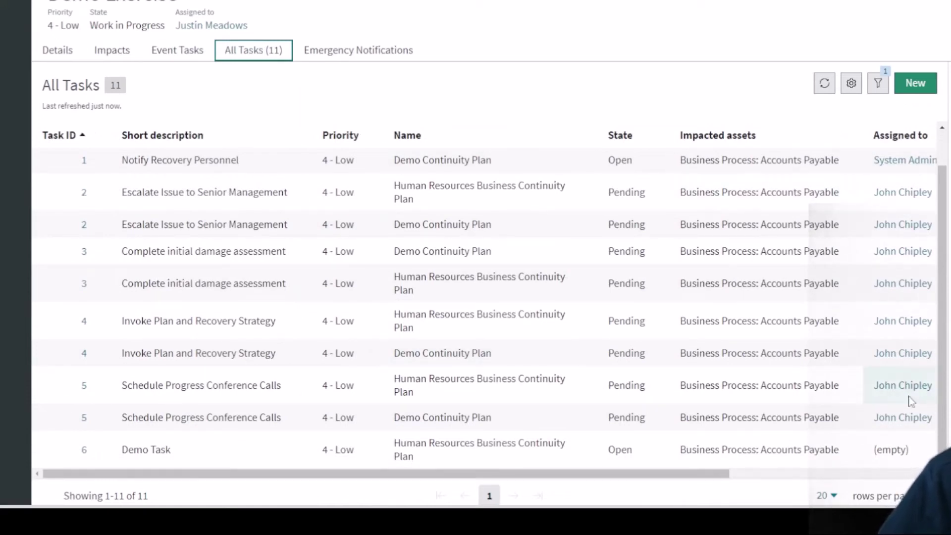
pyautogui.click(85, 291)
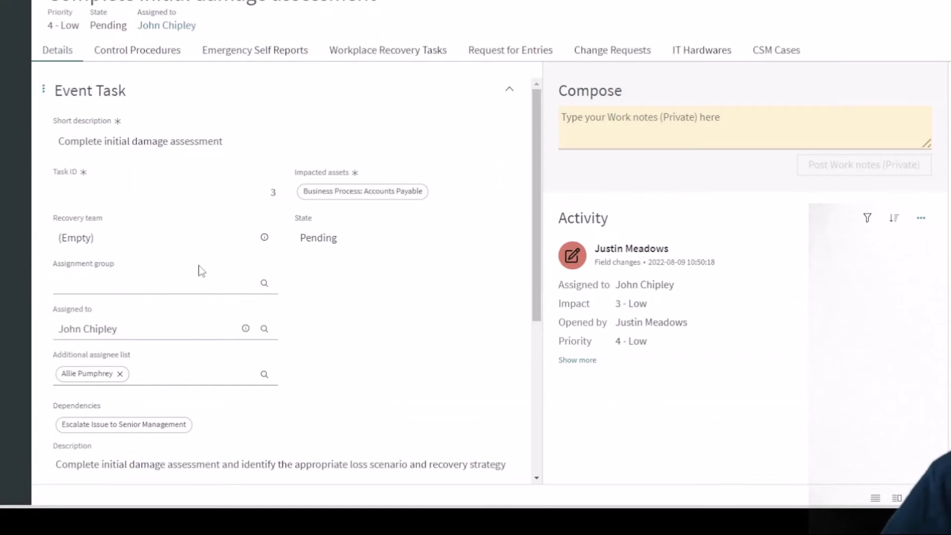
pyautogui.scroll(-5, 201, 270)
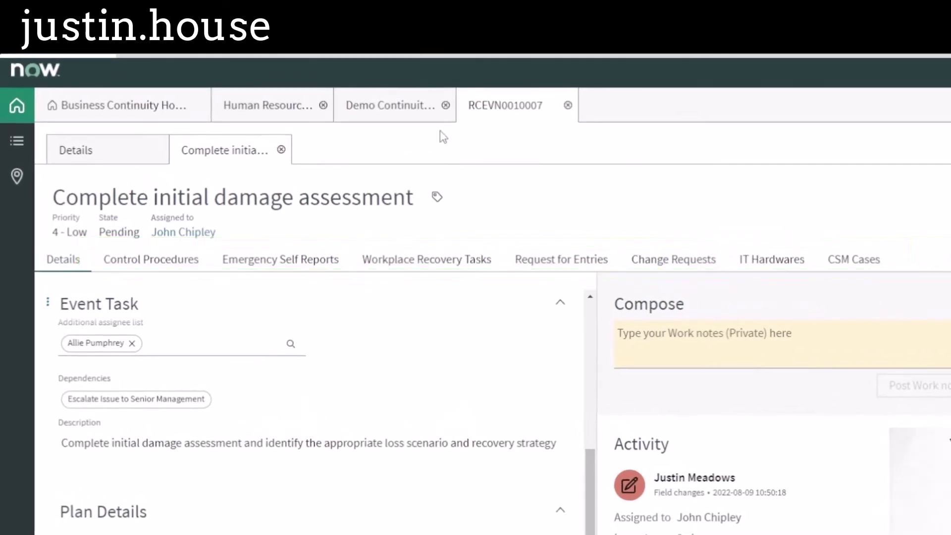
# Go back to the Demo Exercise event and show its Emergency Notifications list
pyautogui.click(98, 150)
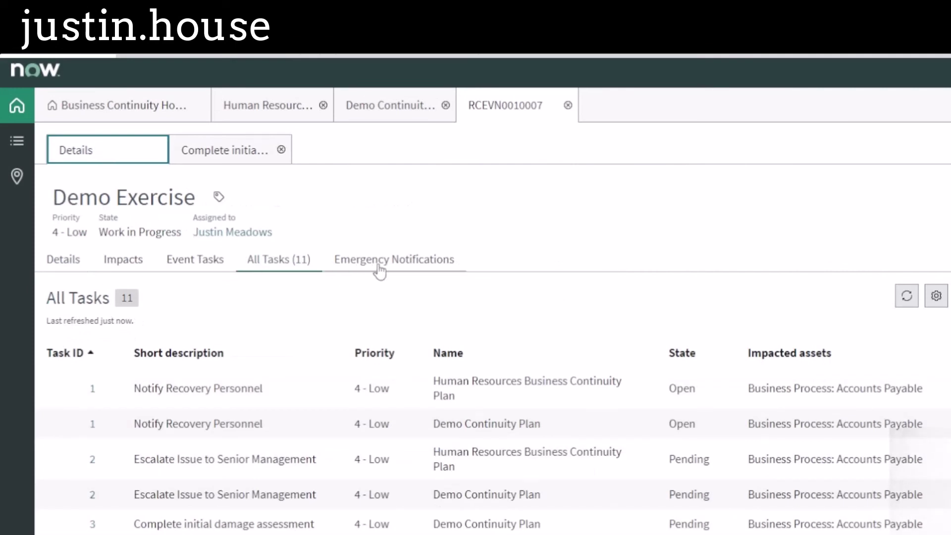
pyautogui.click(380, 270)
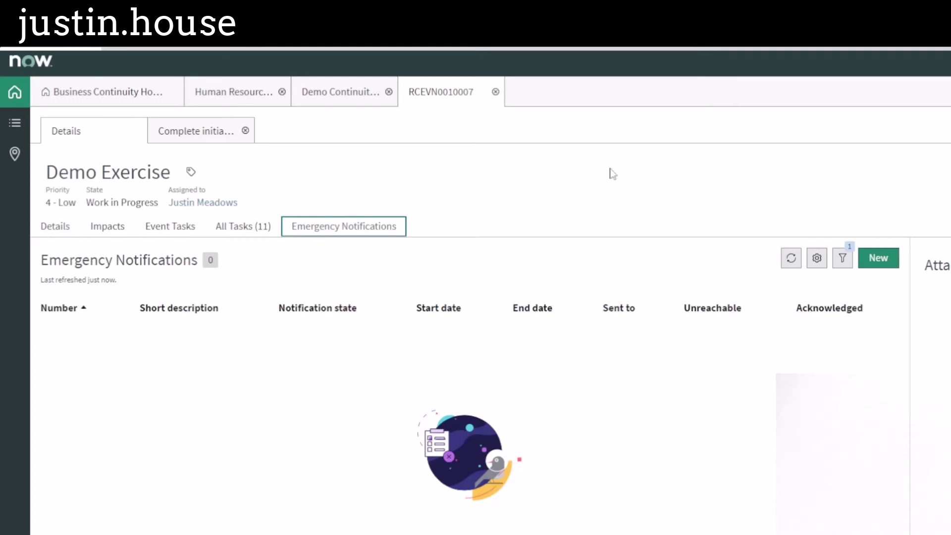
# Start a new emergency notification with short description 'demo', checking templates without choosing one
pyautogui.click(889, 258)
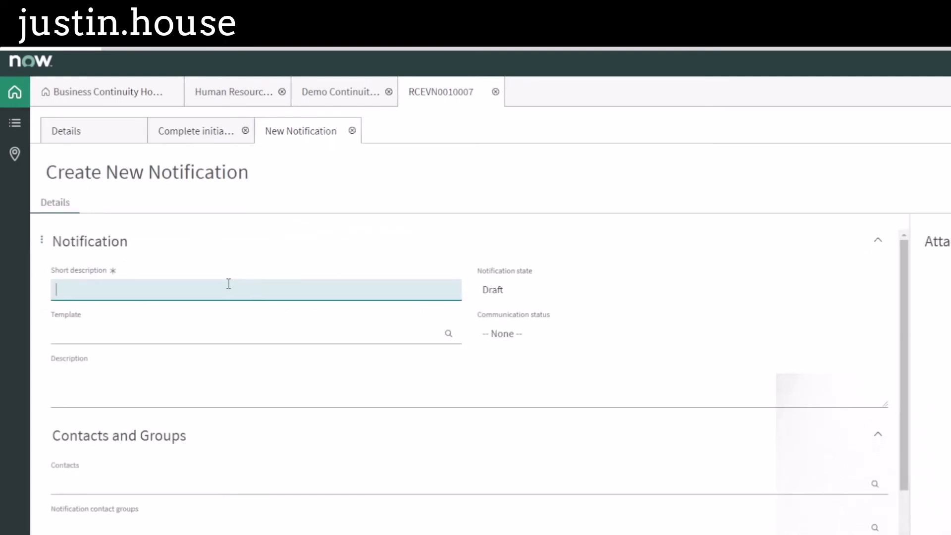
pyautogui.write('demo')
pyautogui.press('Tab')
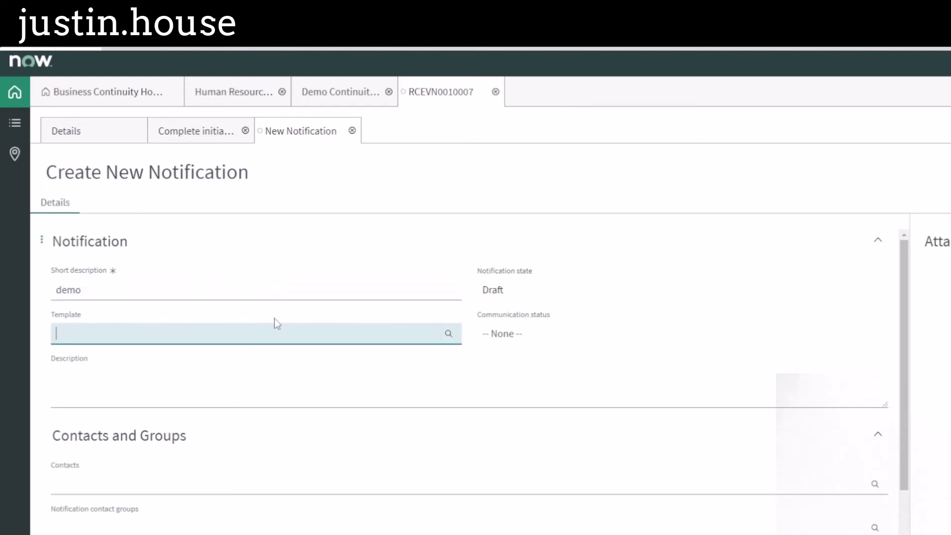
pyautogui.click(448, 333)
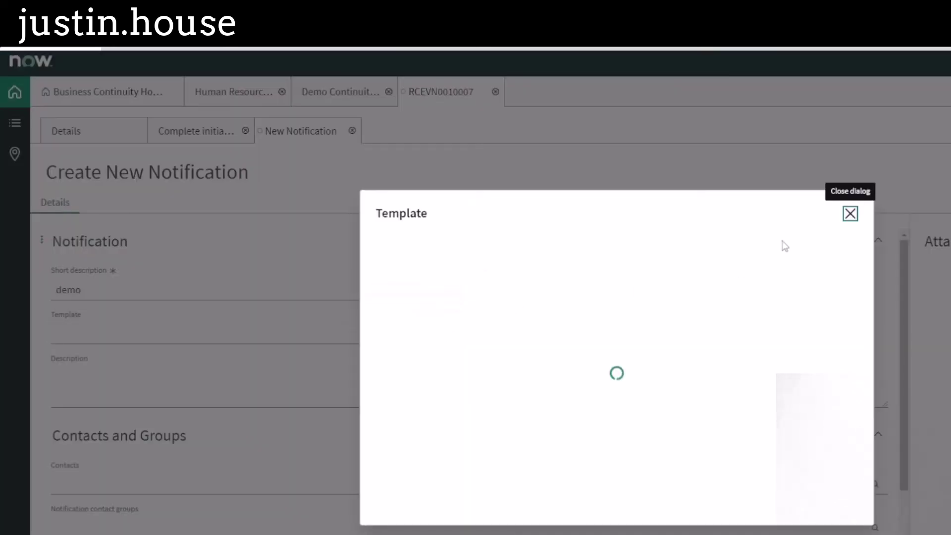
pyautogui.click(850, 214)
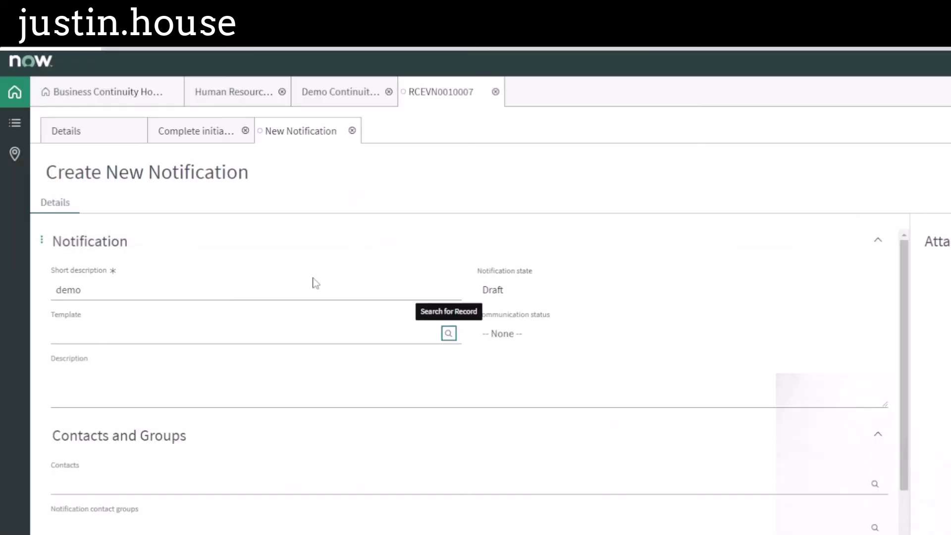
pyautogui.click(233, 334)
pyautogui.click(203, 386)
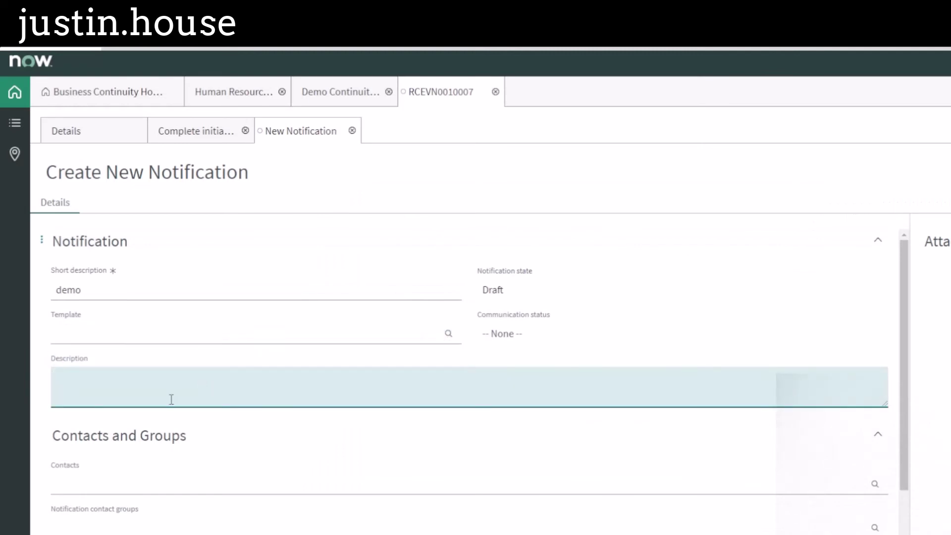
pyautogui.scroll(-4, 176, 408)
pyautogui.scroll(3, 178, 307)
# Look up contacts and contact groups, then tick Acknowledgement required
pyautogui.click(151, 349)
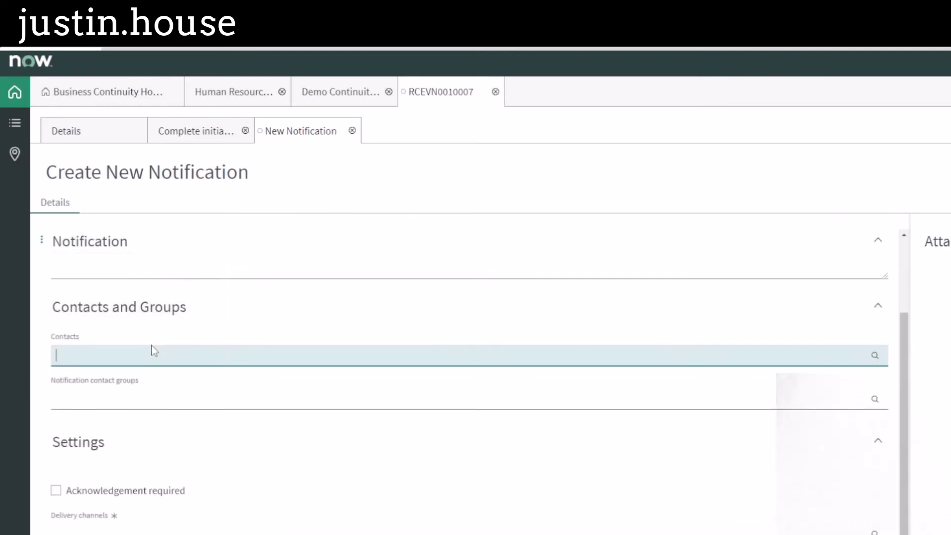
pyautogui.click(172, 397)
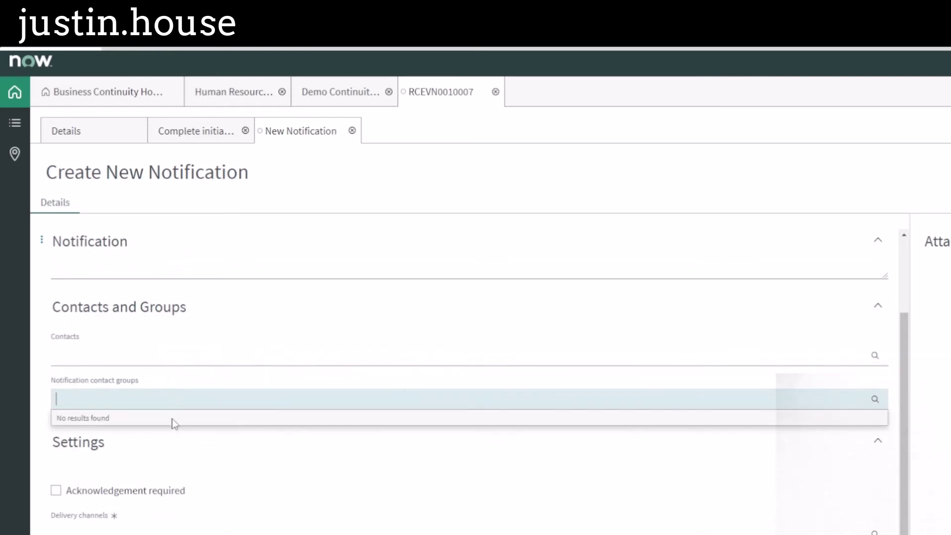
pyautogui.scroll(-3, 171, 426)
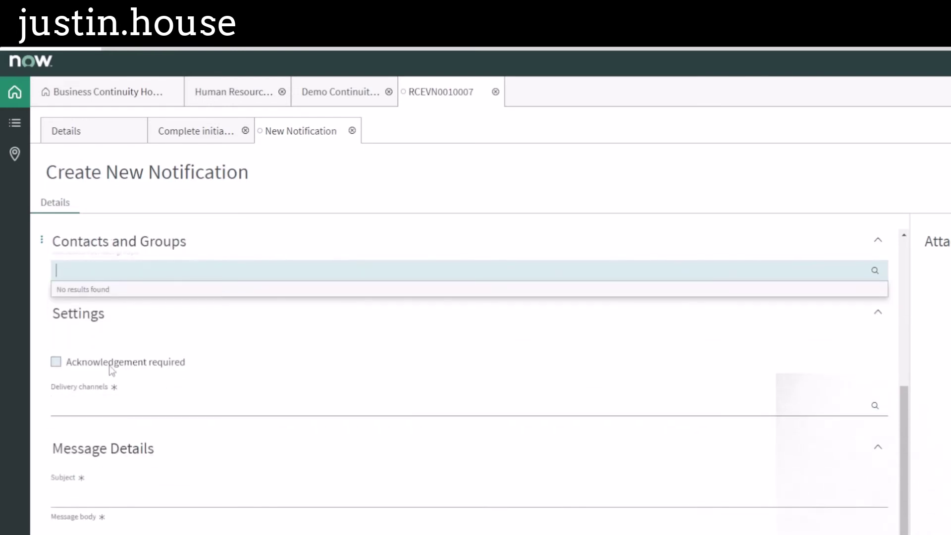
pyautogui.click(56, 362)
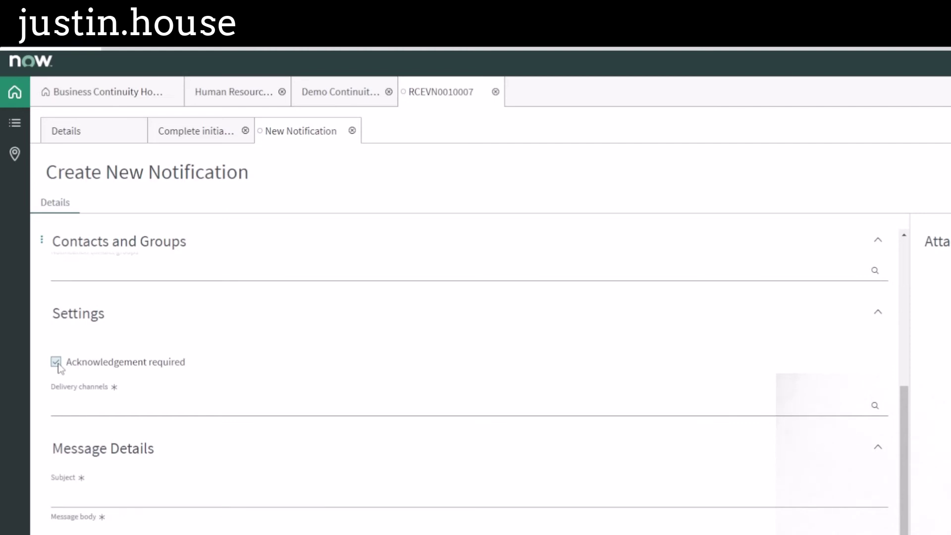
# Step through the blank Message Details fields: subject, message body, foot note and SMS text
pyautogui.scroll(-1, 64, 451)
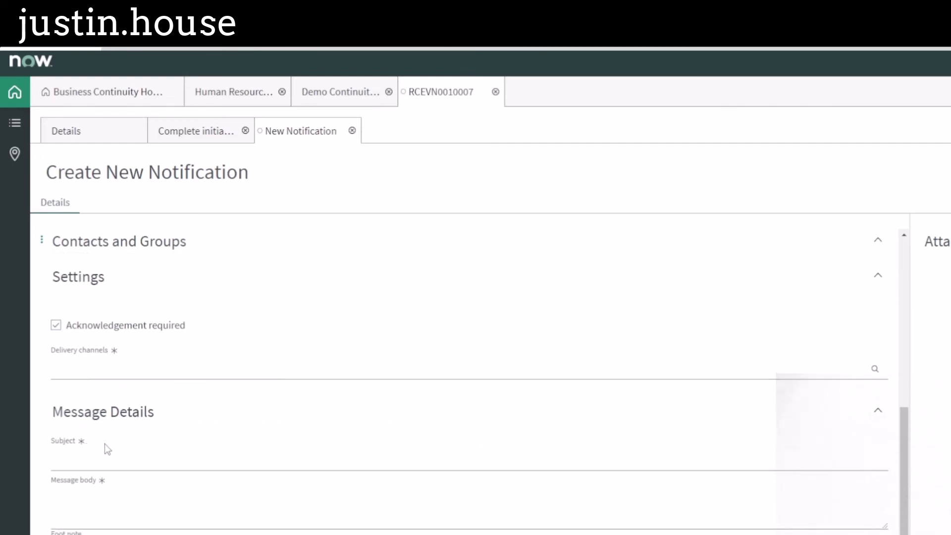
pyautogui.click(83, 459)
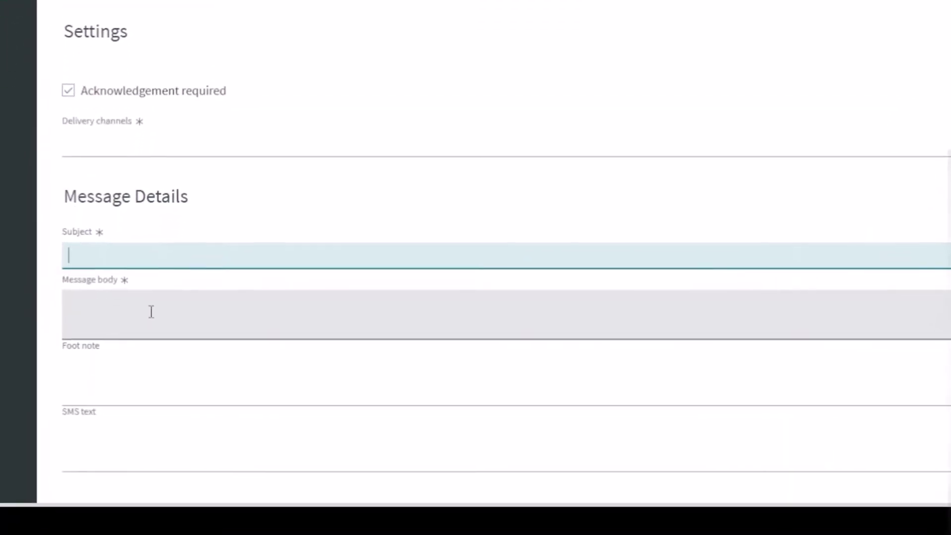
pyautogui.click(142, 329)
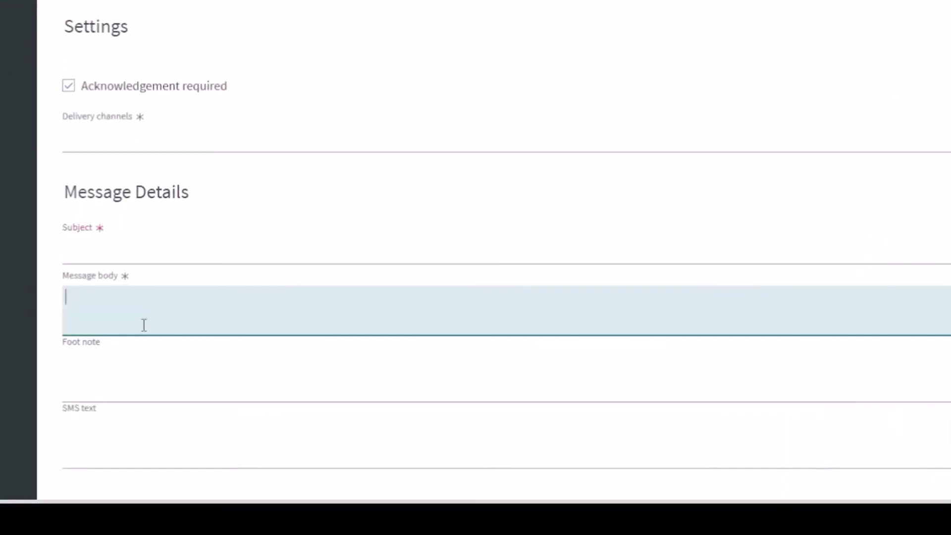
pyautogui.click(134, 372)
pyautogui.click(135, 430)
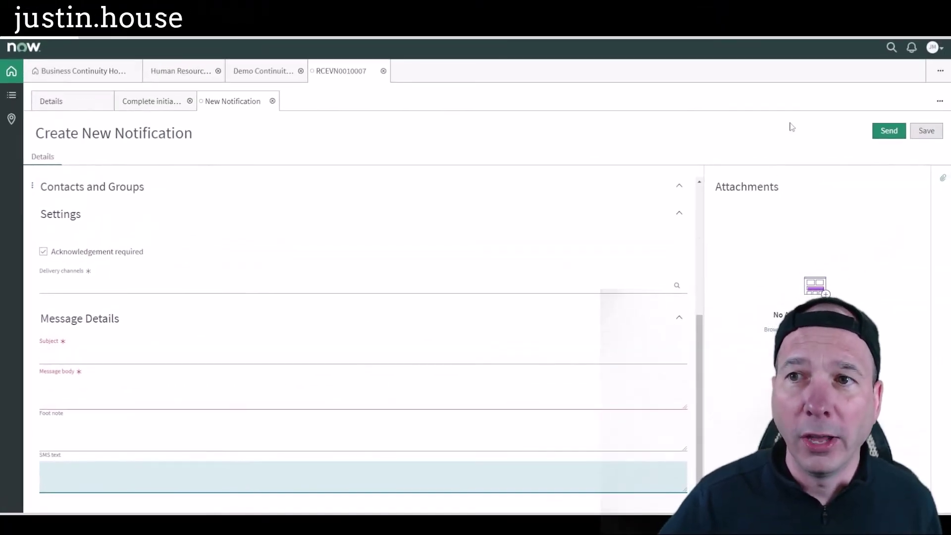
# Highlight where to send or save the notification, then return to Demo Exercise's Details and Impacts tabs
pyautogui.moveTo(828, 106); pyautogui.dragTo(949, 169)
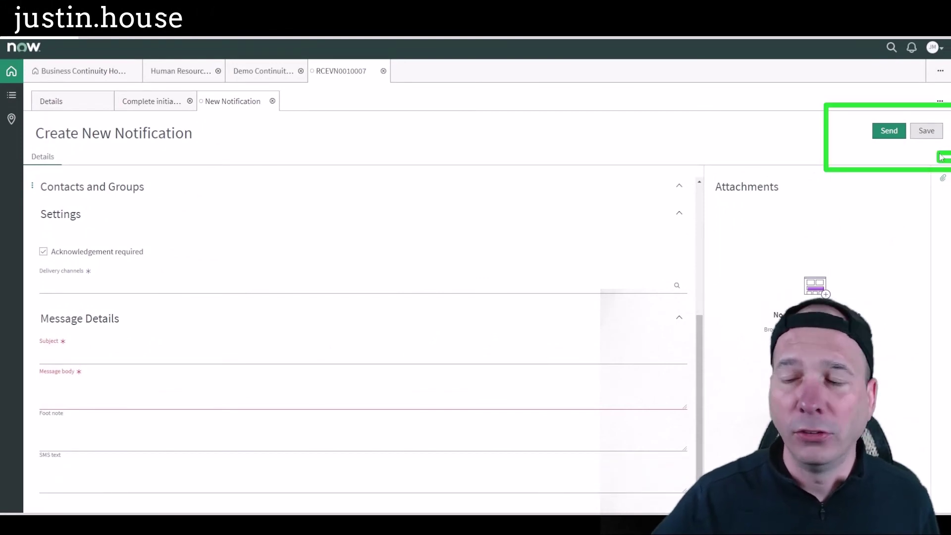
pyautogui.press('Escape')
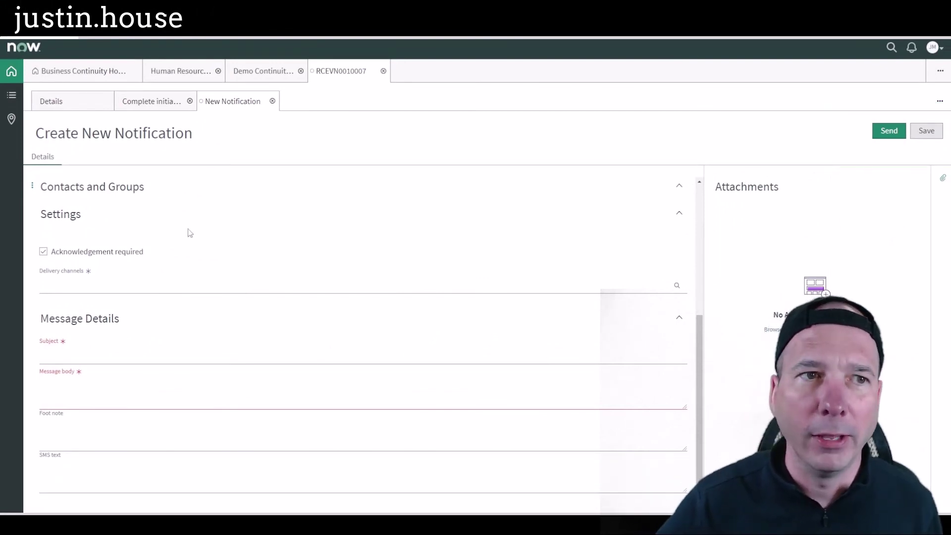
pyautogui.click(84, 105)
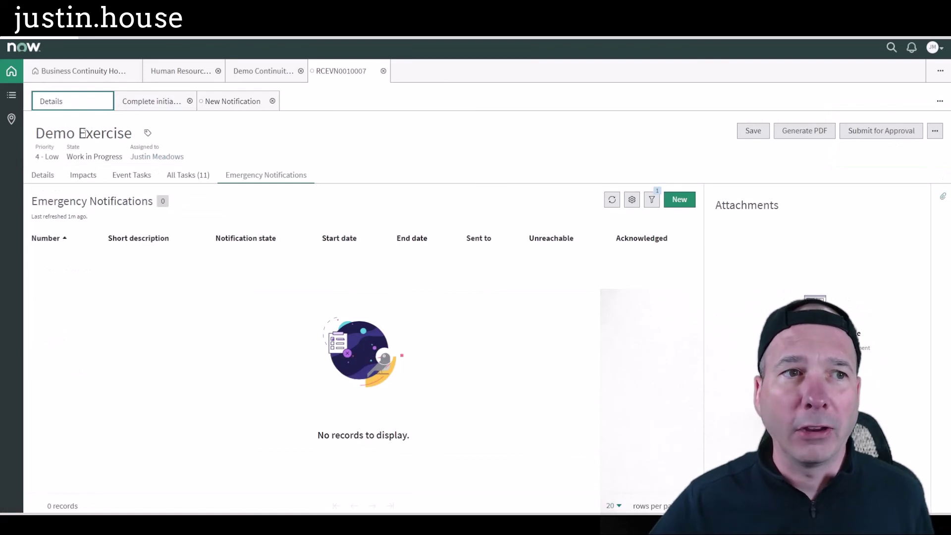
pyautogui.click(48, 177)
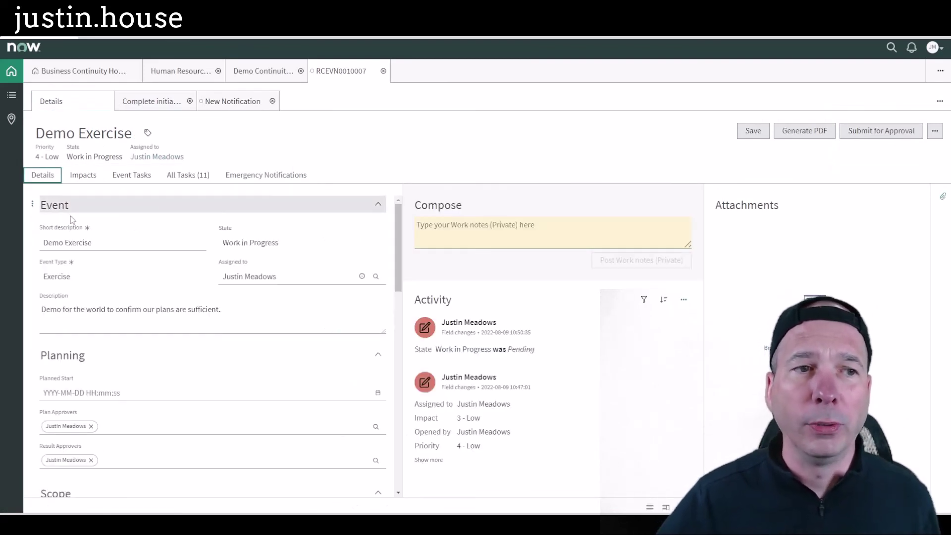
pyautogui.click(84, 176)
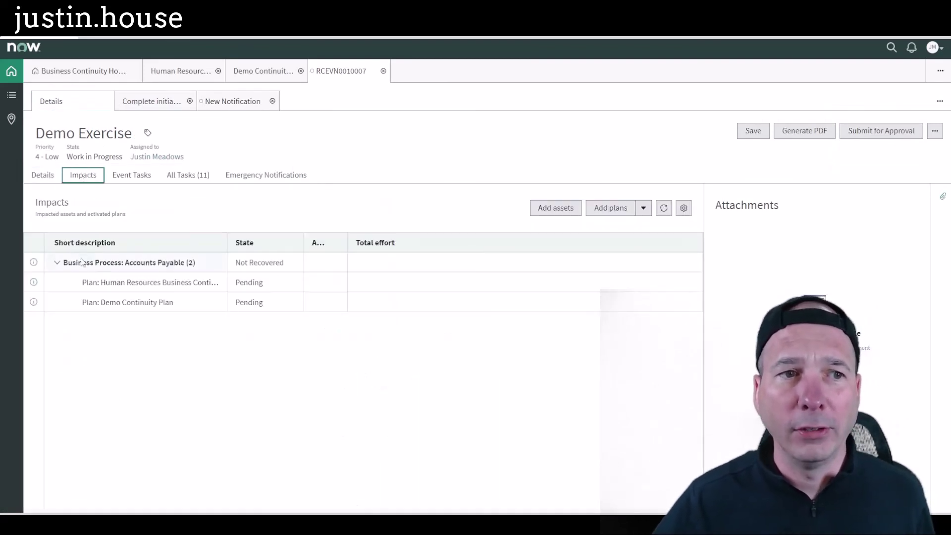